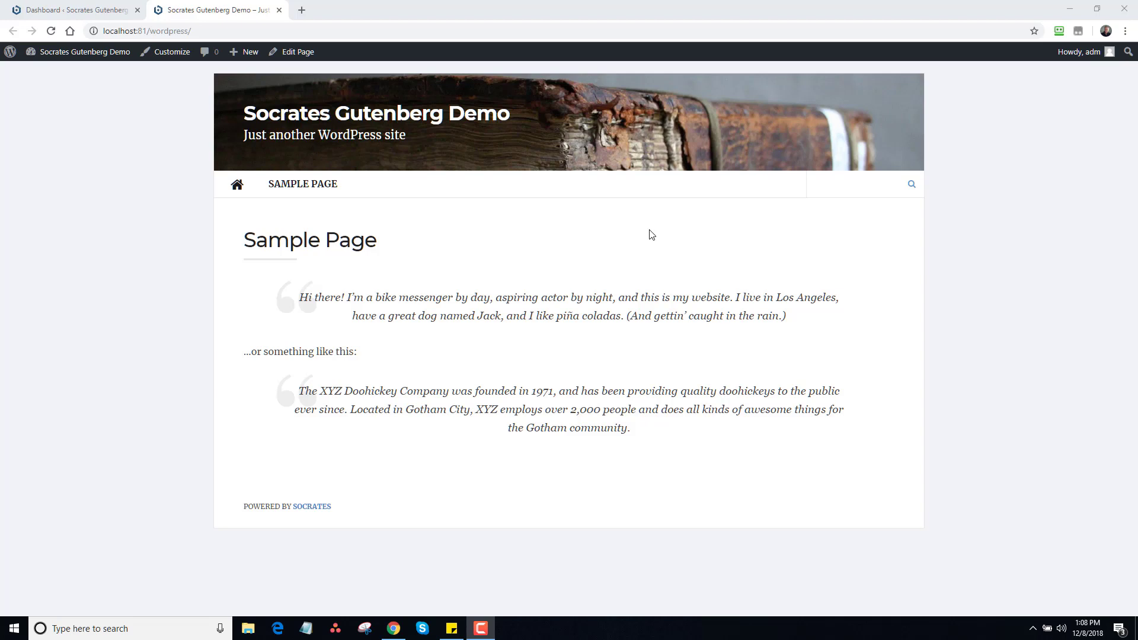
Activate the Classic Editor plugin and open Sample Page in the classic editor.
click(100, 16)
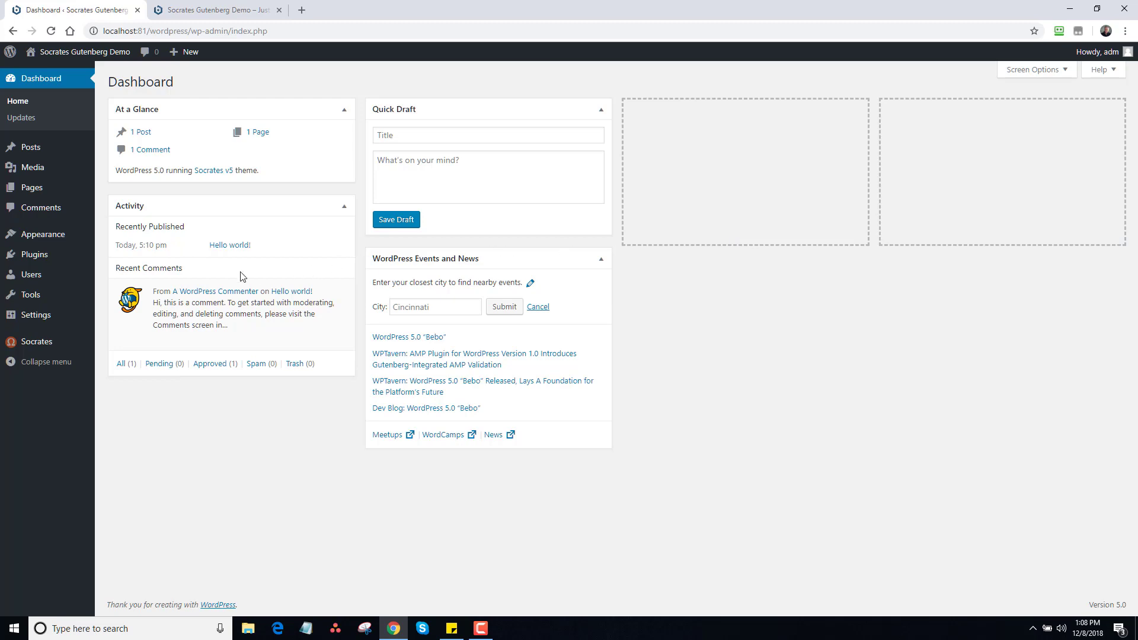
click(35, 255)
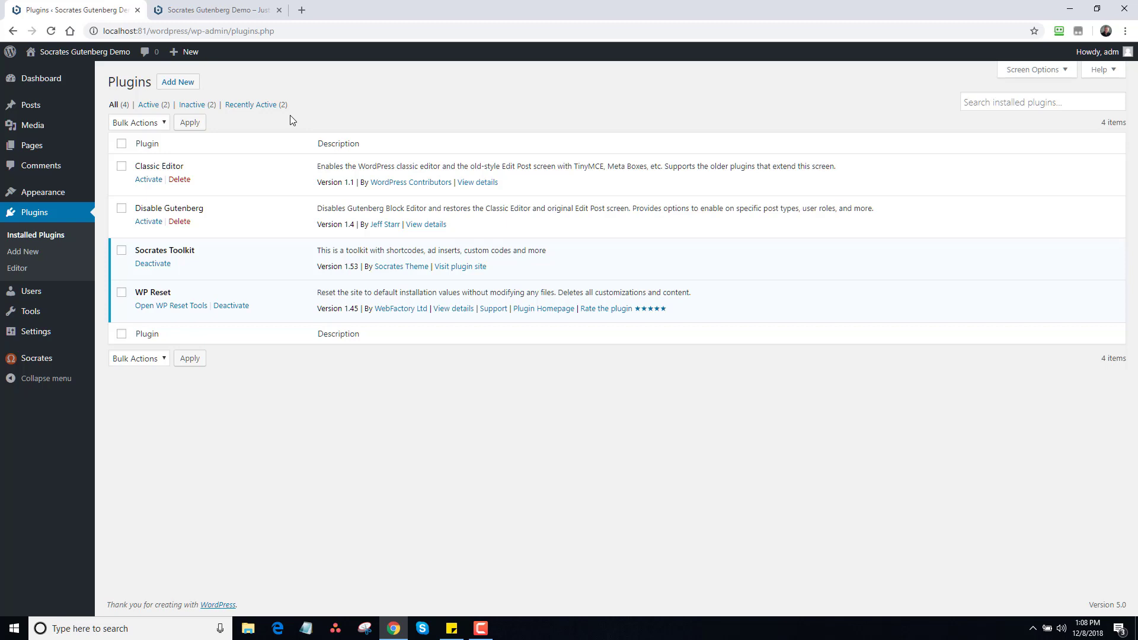
click(148, 179)
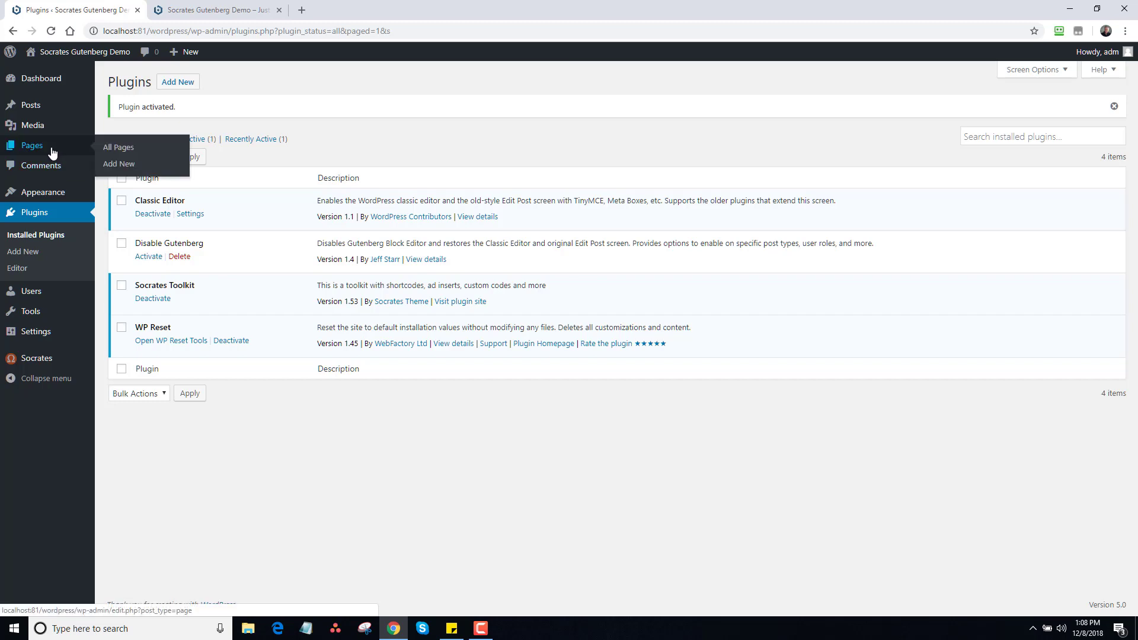
click(52, 151)
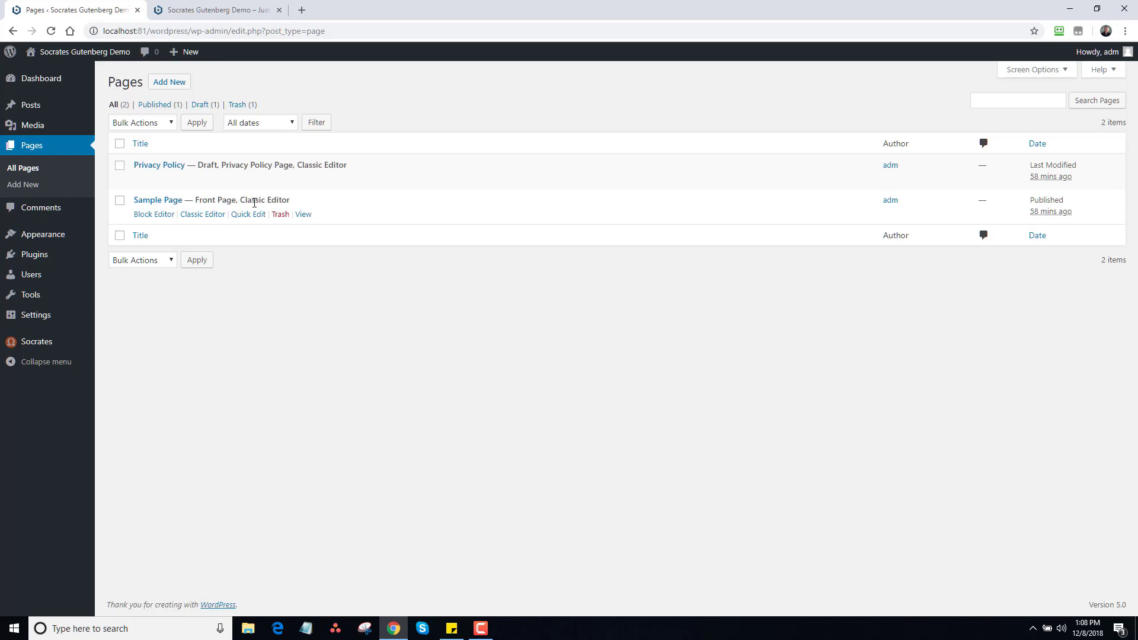
click(194, 215)
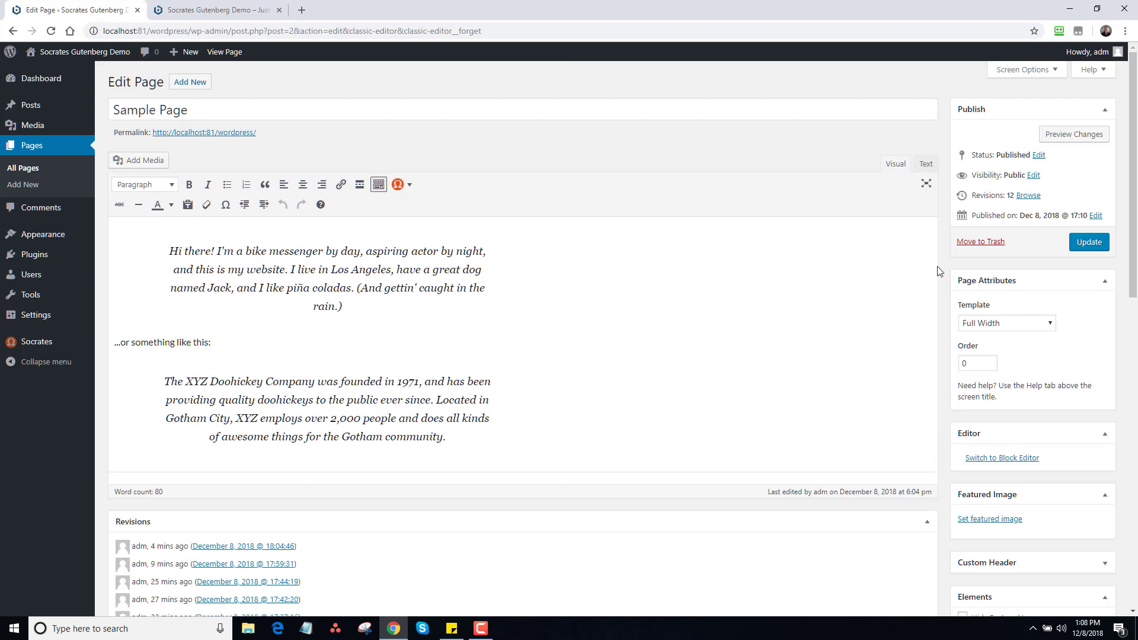
Open Sample Page in the block editor and set speaker-old-radio as its featured image.
click(40, 171)
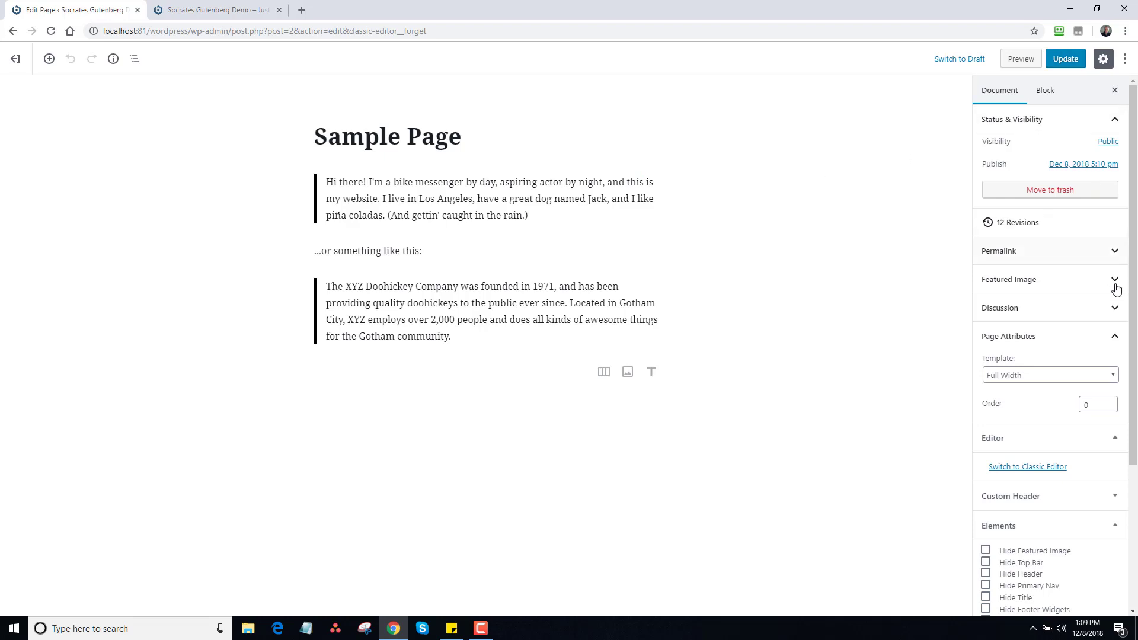
click(1115, 252)
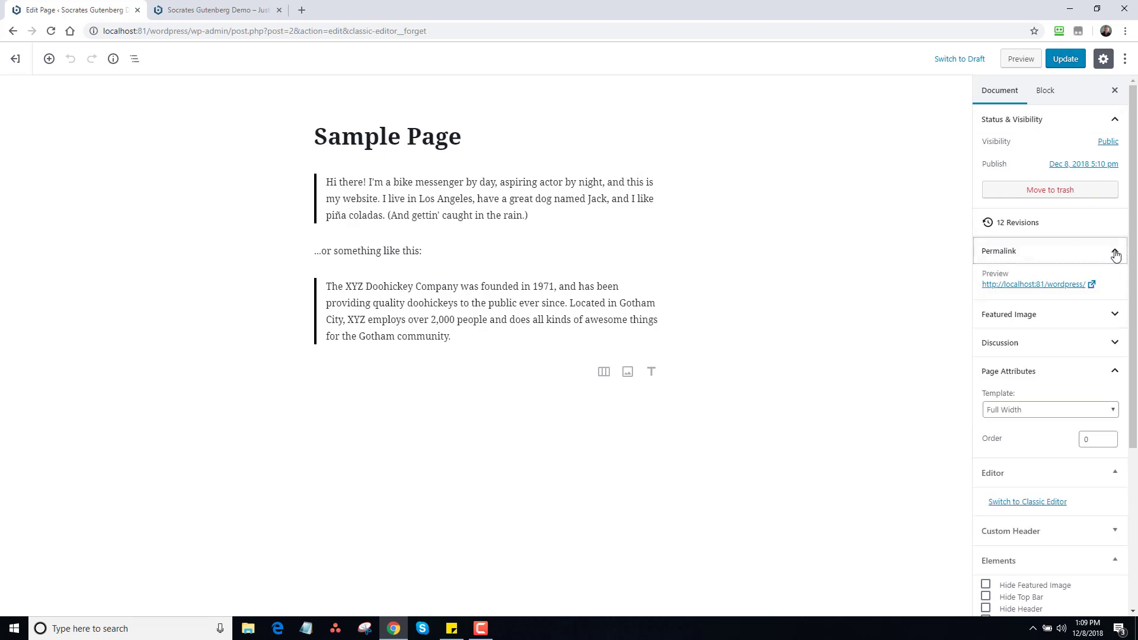
click(1112, 315)
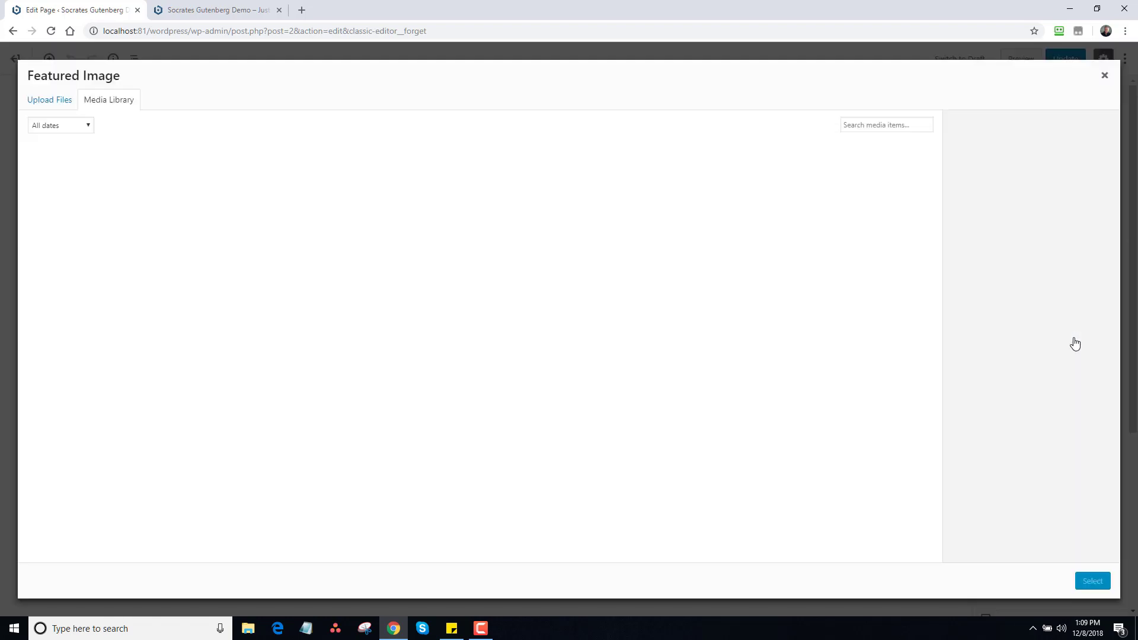
click(261, 183)
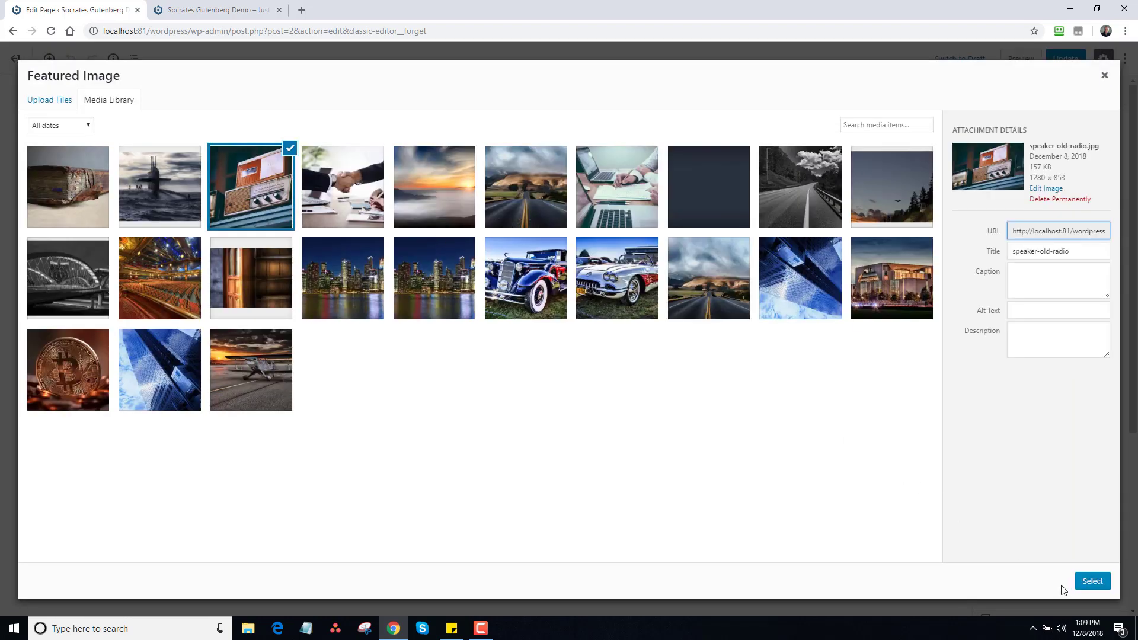
click(1091, 582)
Review the discussion, Full Width template and custom header panels, then return to Block settings.
drag(1134, 341, 1134, 391)
scroll(1134, 392, down, 3)
click(1114, 246)
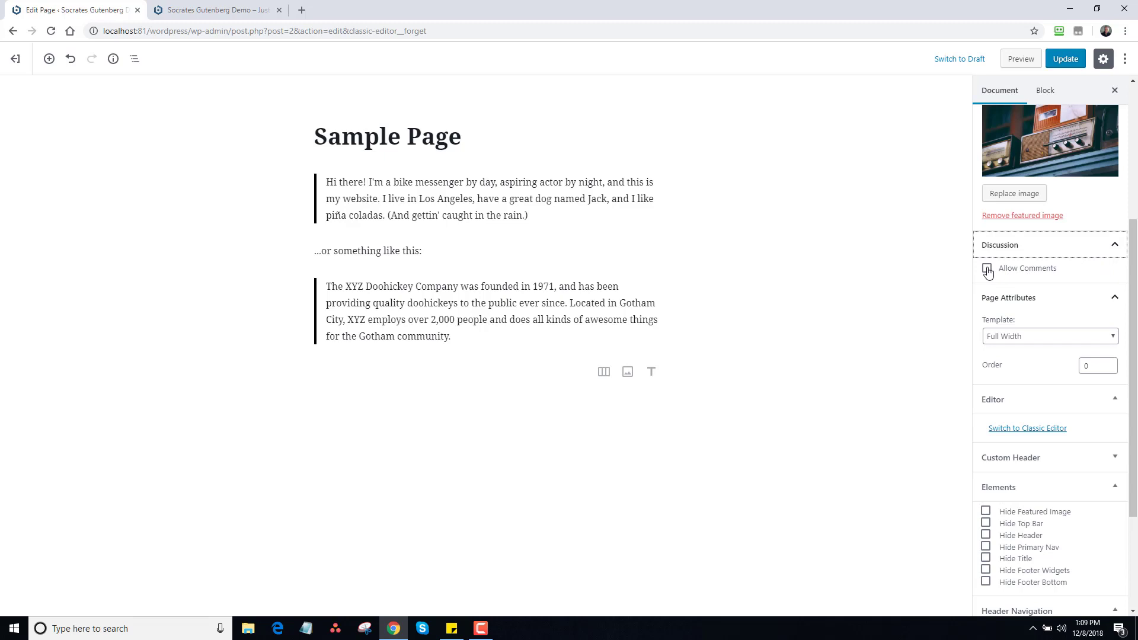
click(1015, 335)
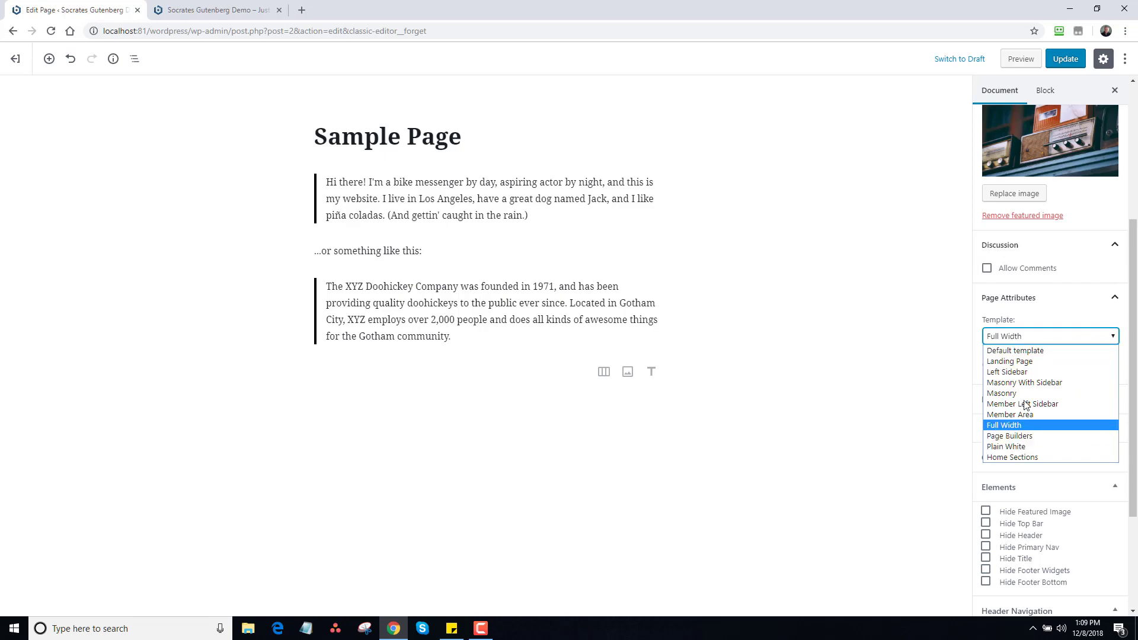
click(1029, 336)
scroll(1113, 309, down, 3)
click(1115, 294)
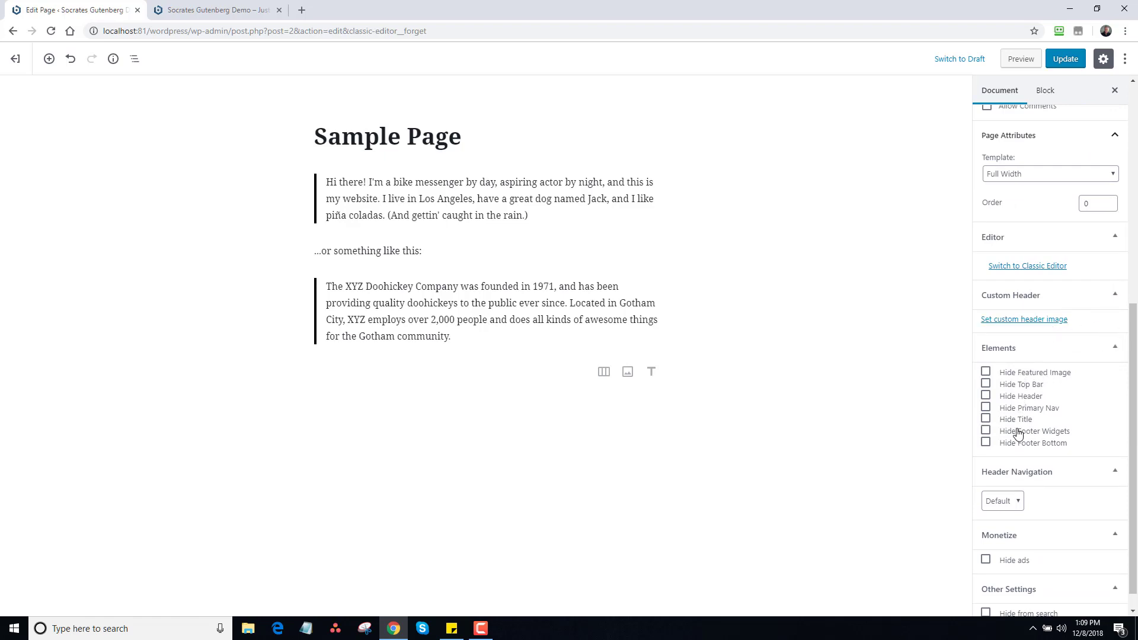
scroll(1091, 445, down, 1)
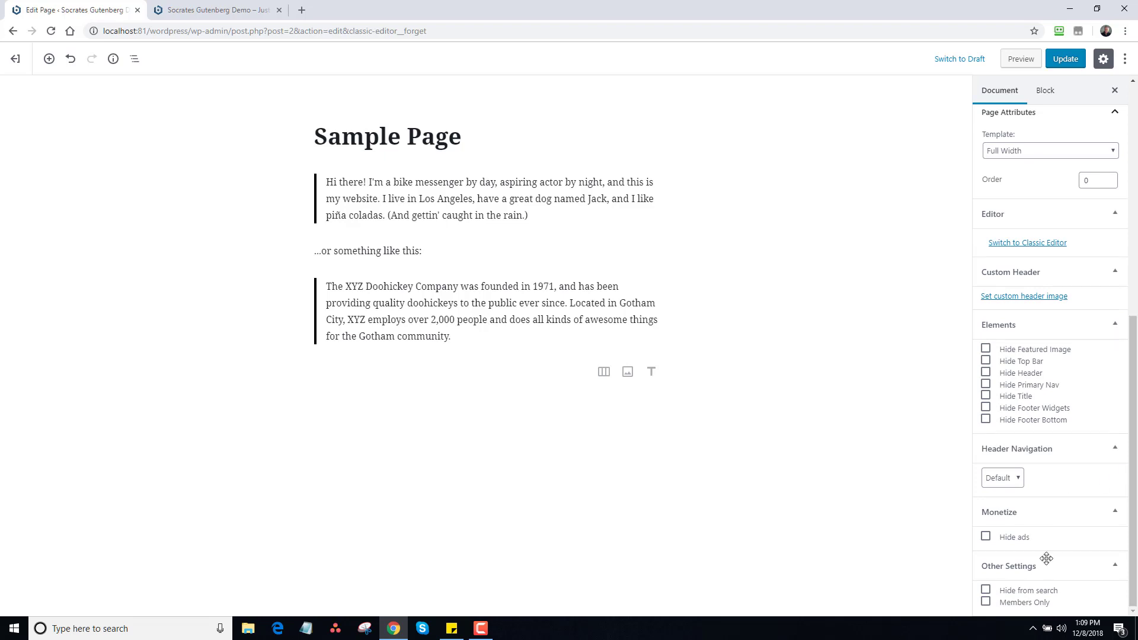
scroll(1132, 384, up, 10)
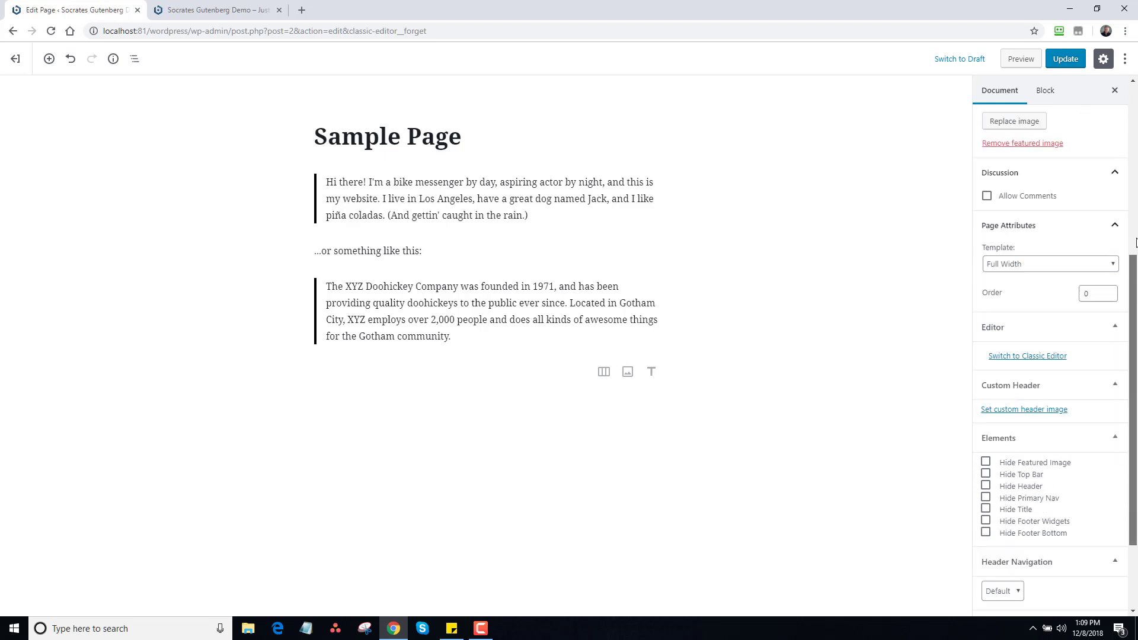
click(1057, 98)
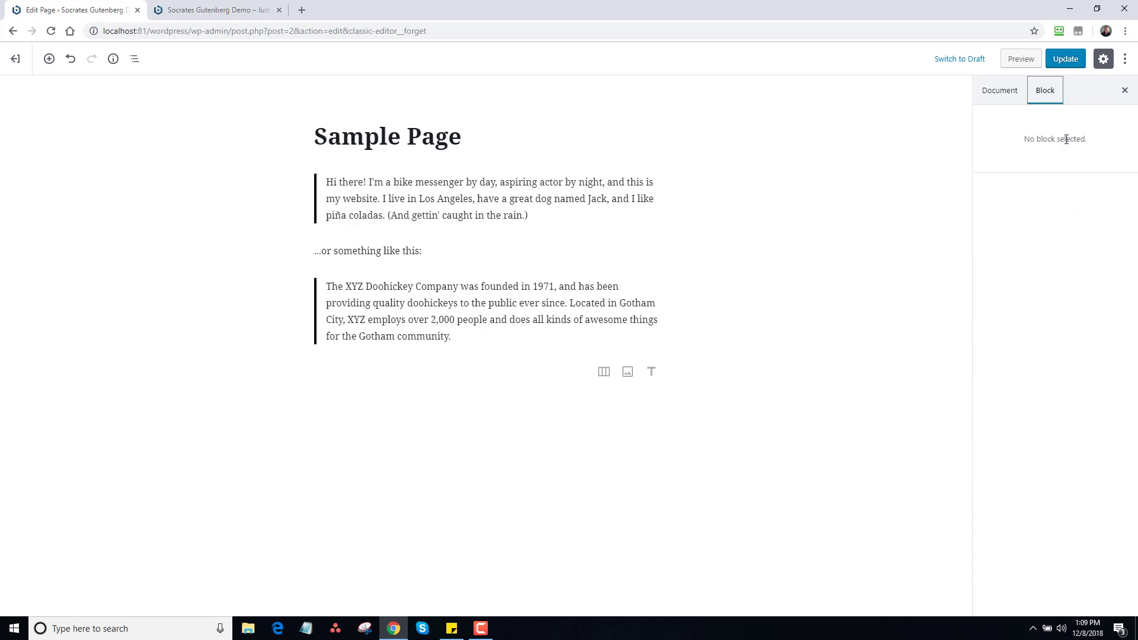
Turn on Spotlight Mode, hide the settings sidebar, and turn off Fullscreen Mode.
click(1125, 58)
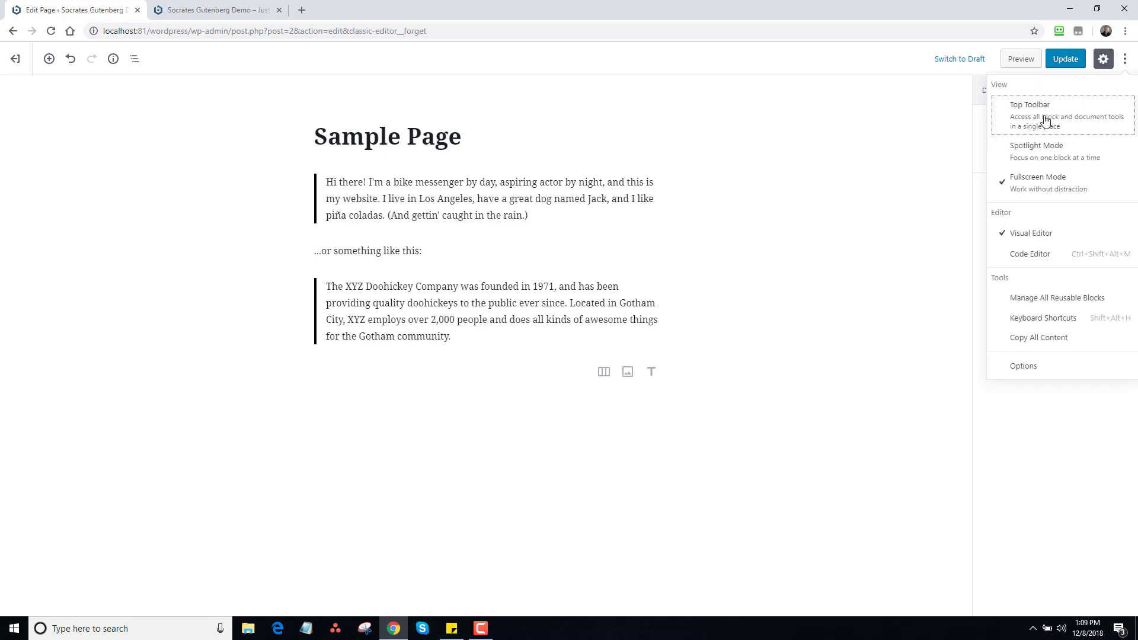
click(1013, 155)
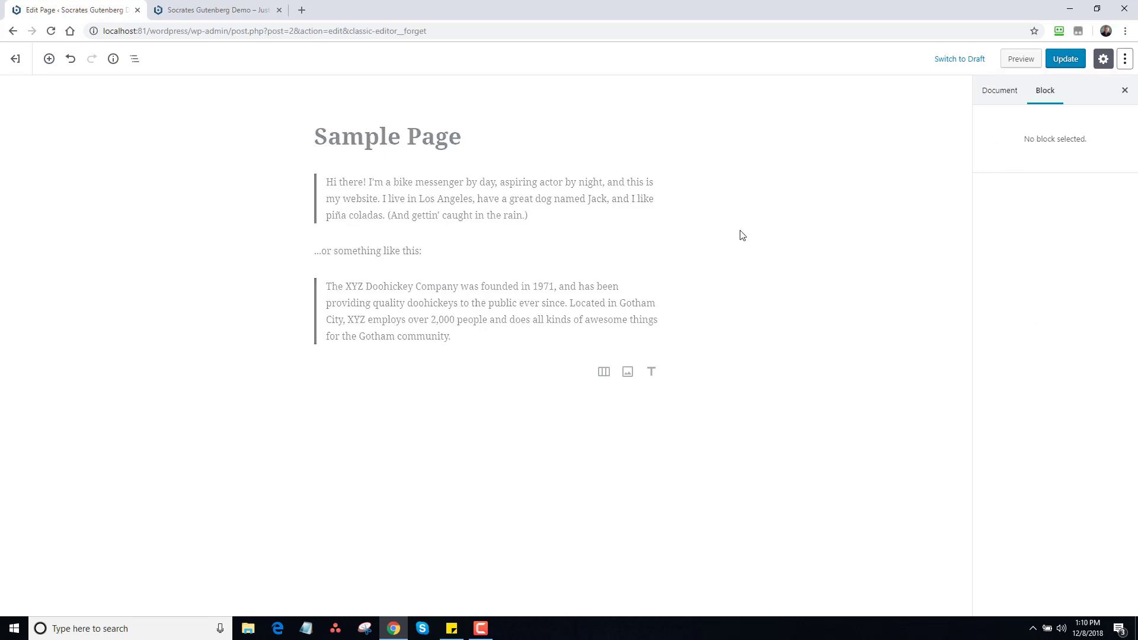
click(457, 214)
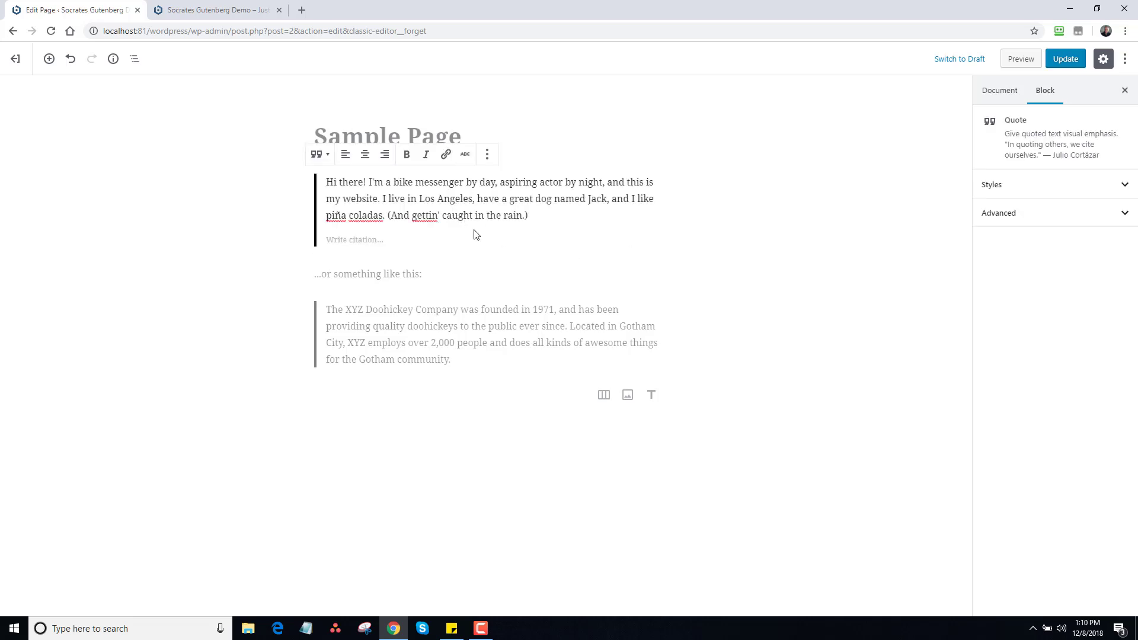
click(1104, 60)
click(1124, 60)
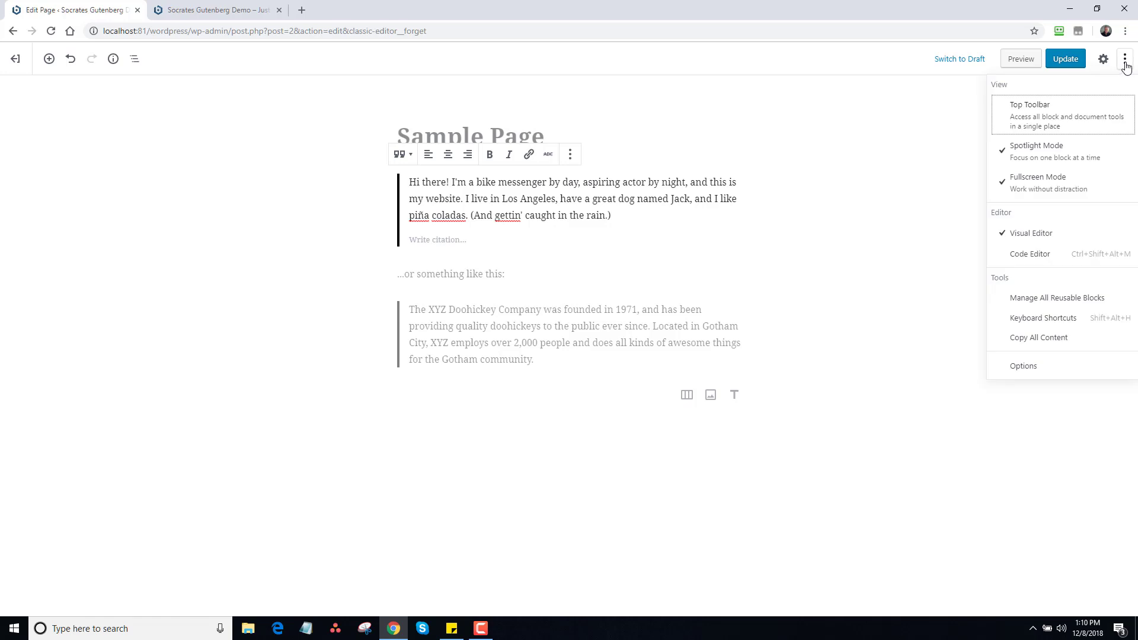
click(1037, 178)
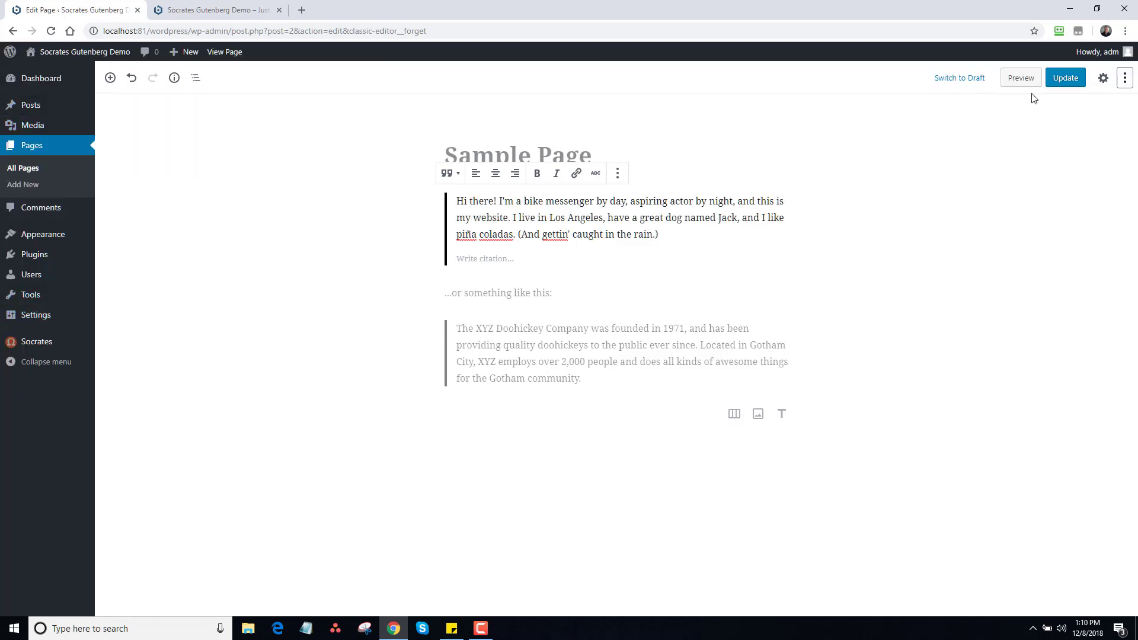
Try the Code Editor and exit it, then view and close the editor Options dialog.
click(1124, 83)
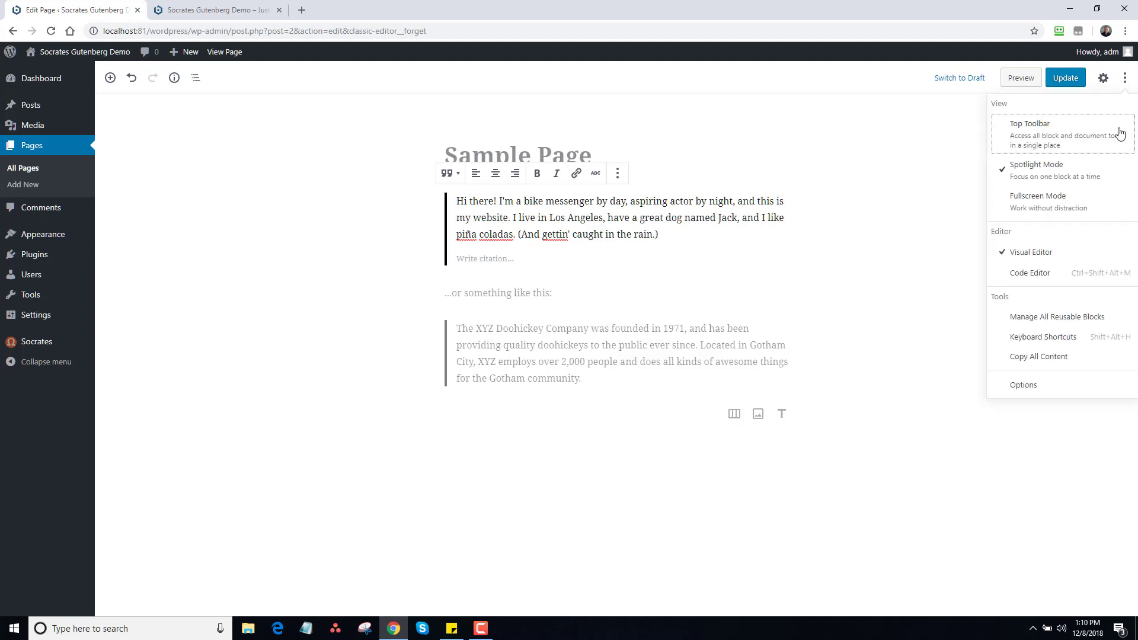
click(1049, 273)
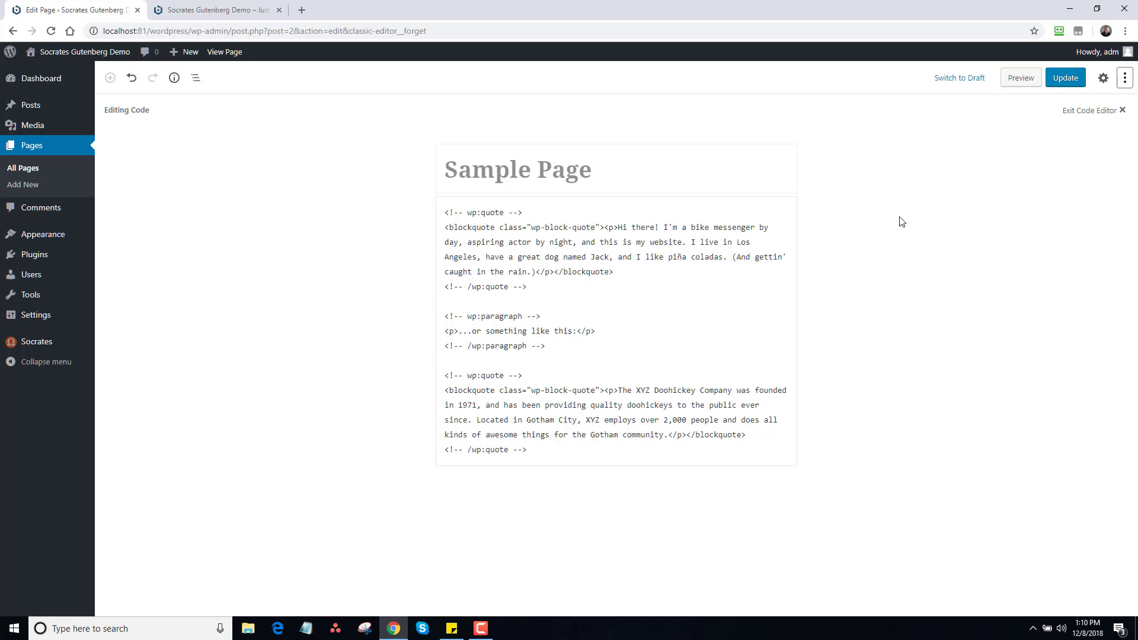
click(1121, 112)
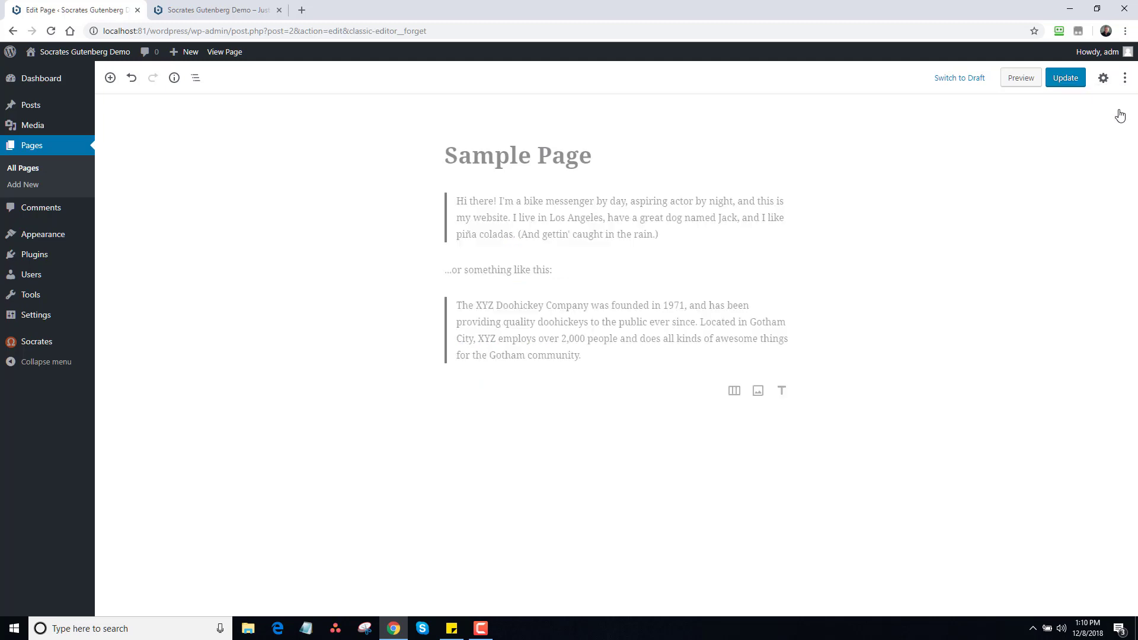
click(1125, 81)
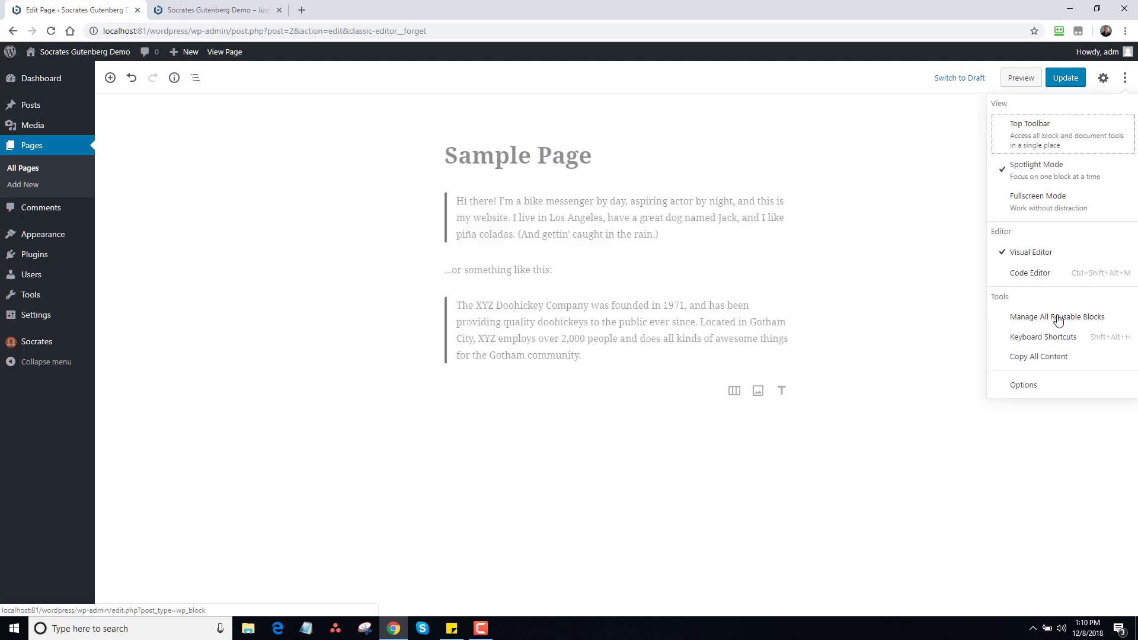
click(1029, 388)
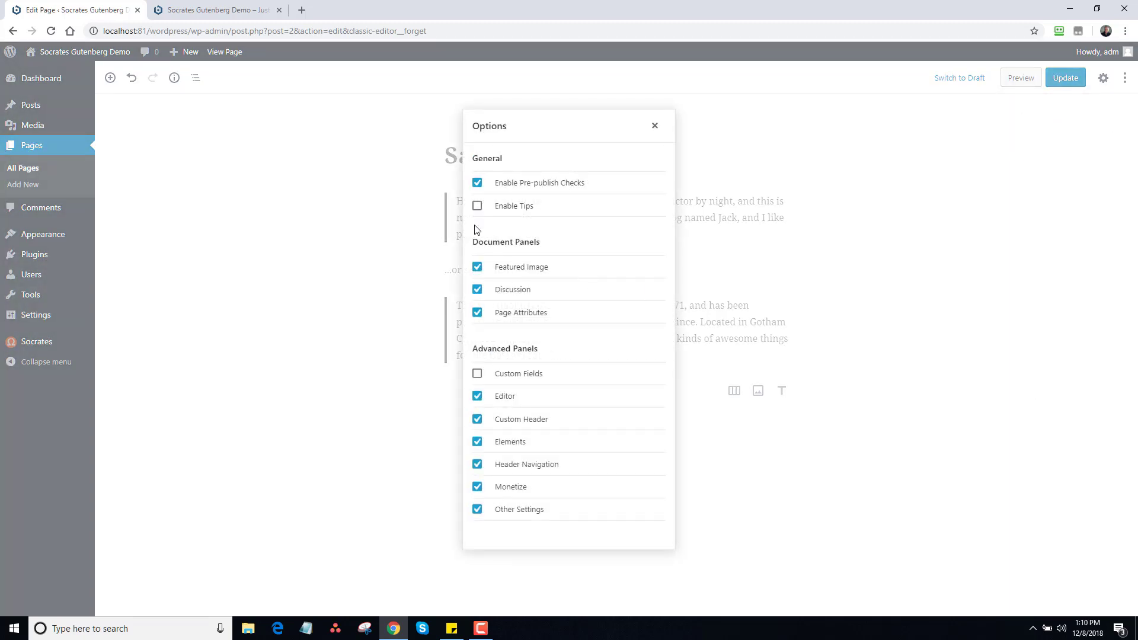
click(654, 126)
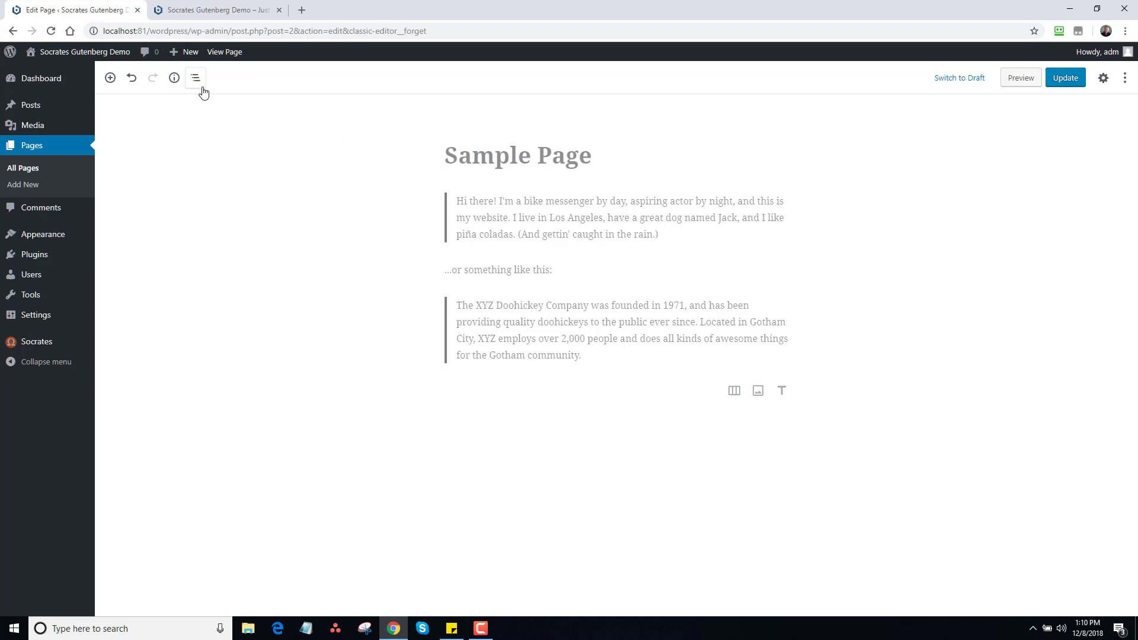
Scroll through the block inserter's categories, then close it.
click(109, 79)
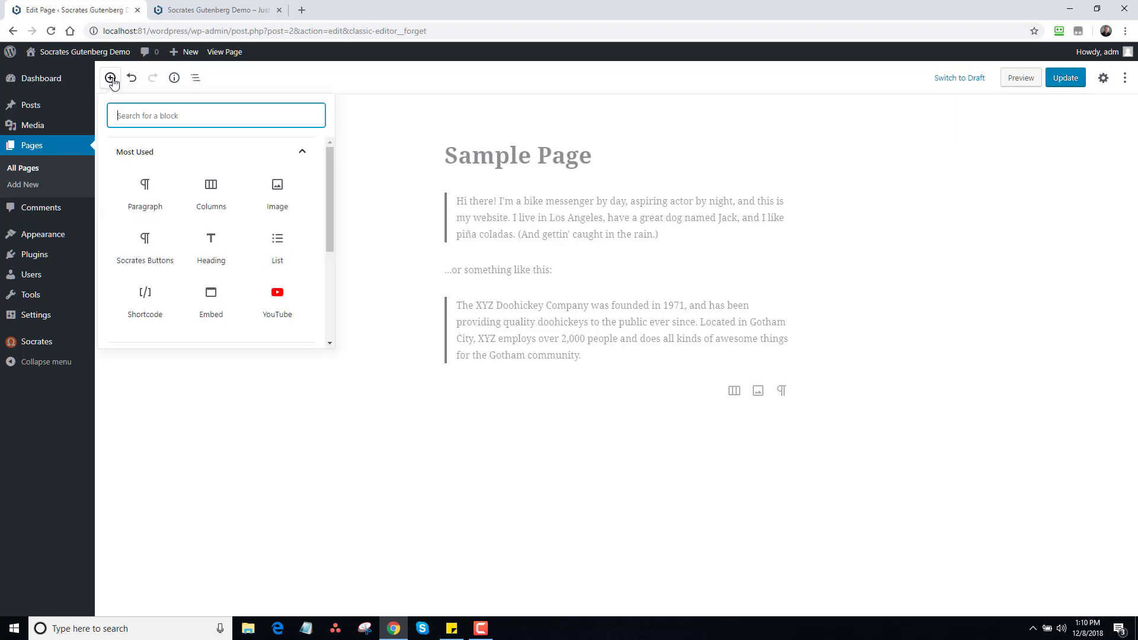
drag(326, 183, 319, 307)
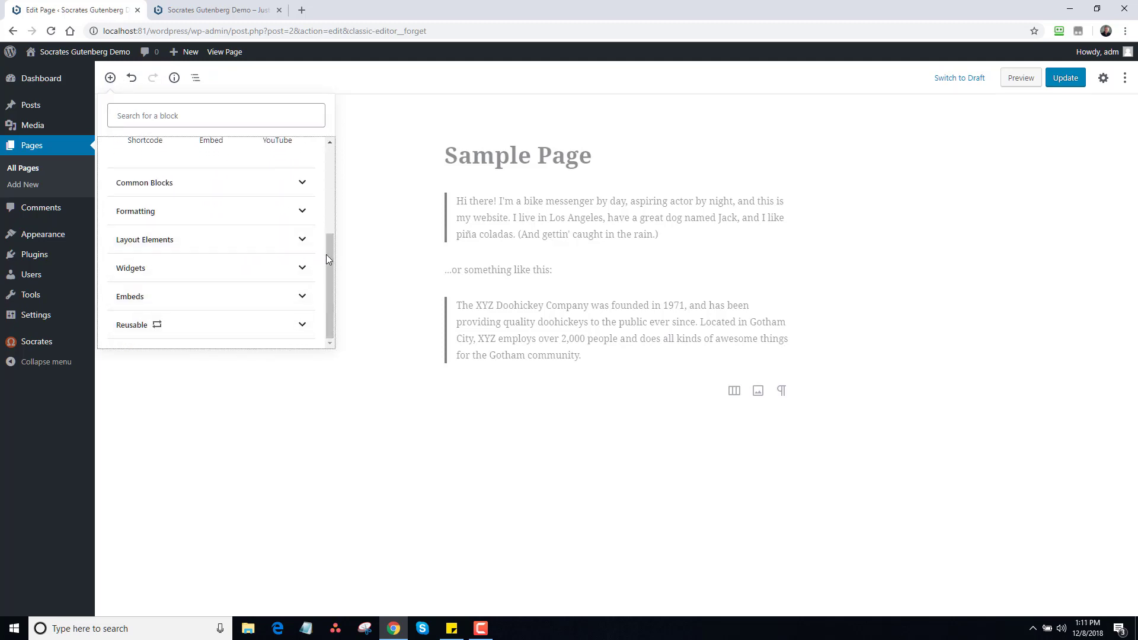
drag(326, 254, 341, 145)
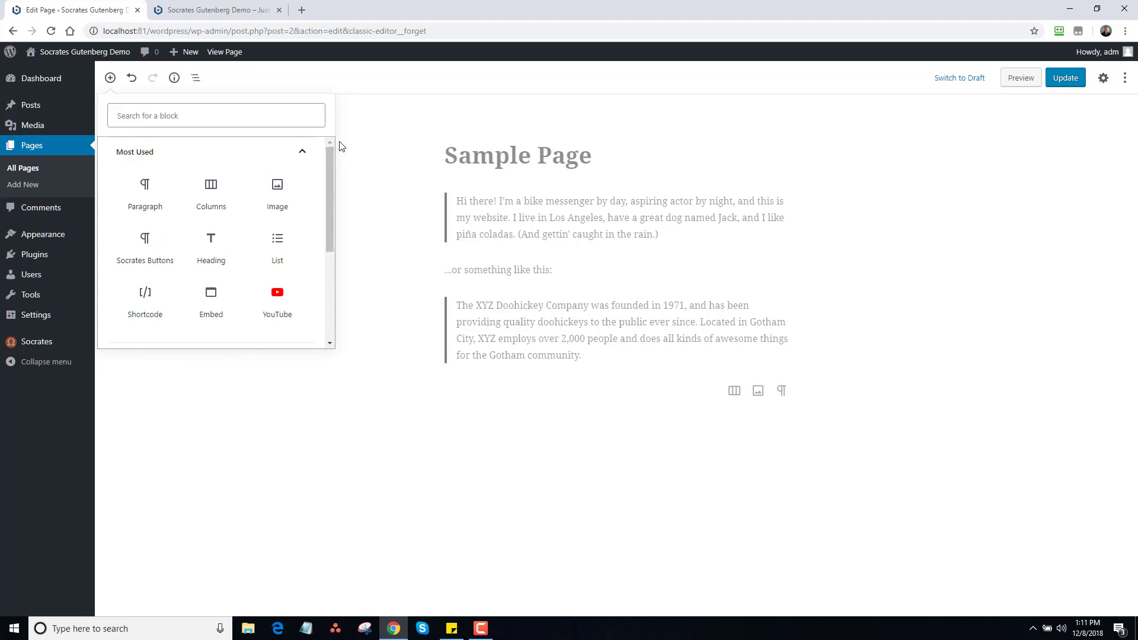
click(375, 164)
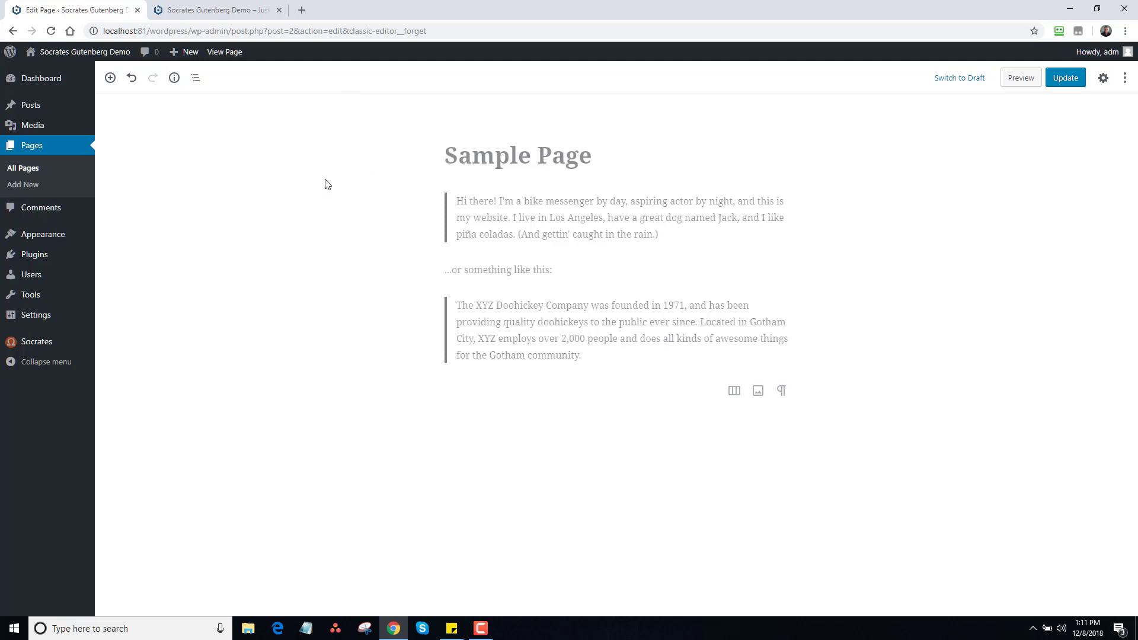
Leave the editor, search plugins for 'gutenberg blocks', then install and activate Atomic Blocks.
mouse_move(56, 255)
click(128, 275)
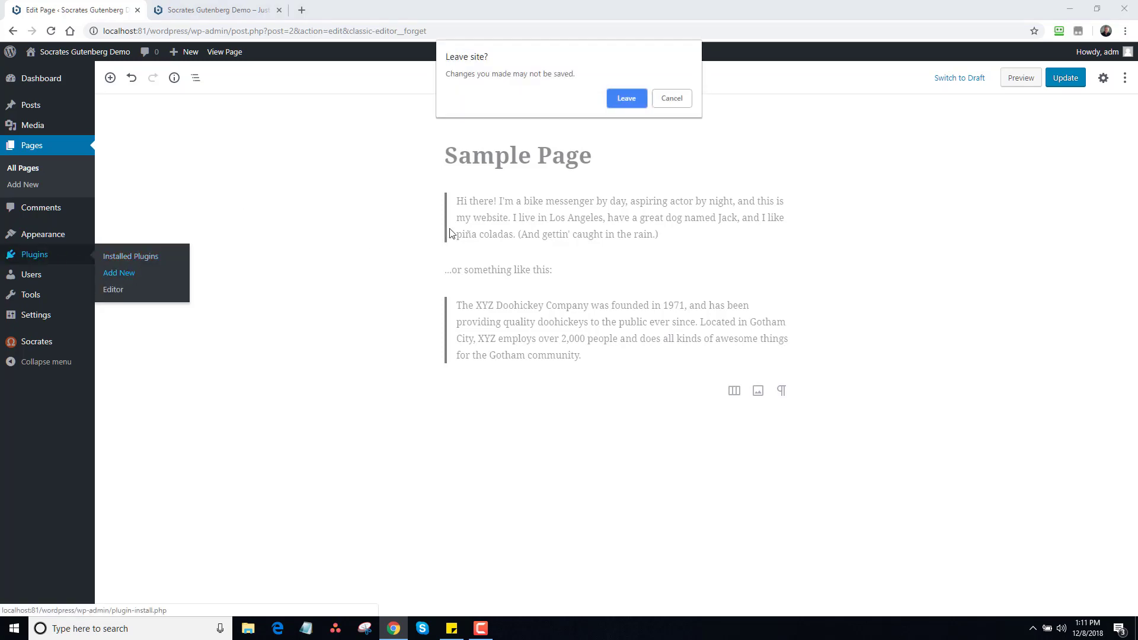
click(627, 99)
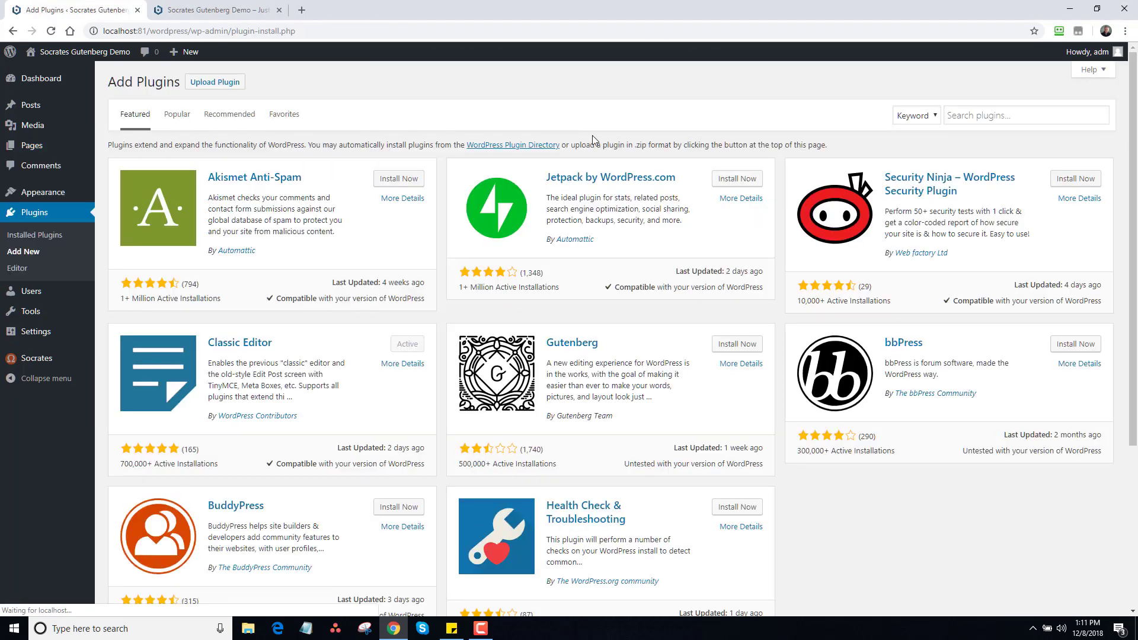
click(956, 116)
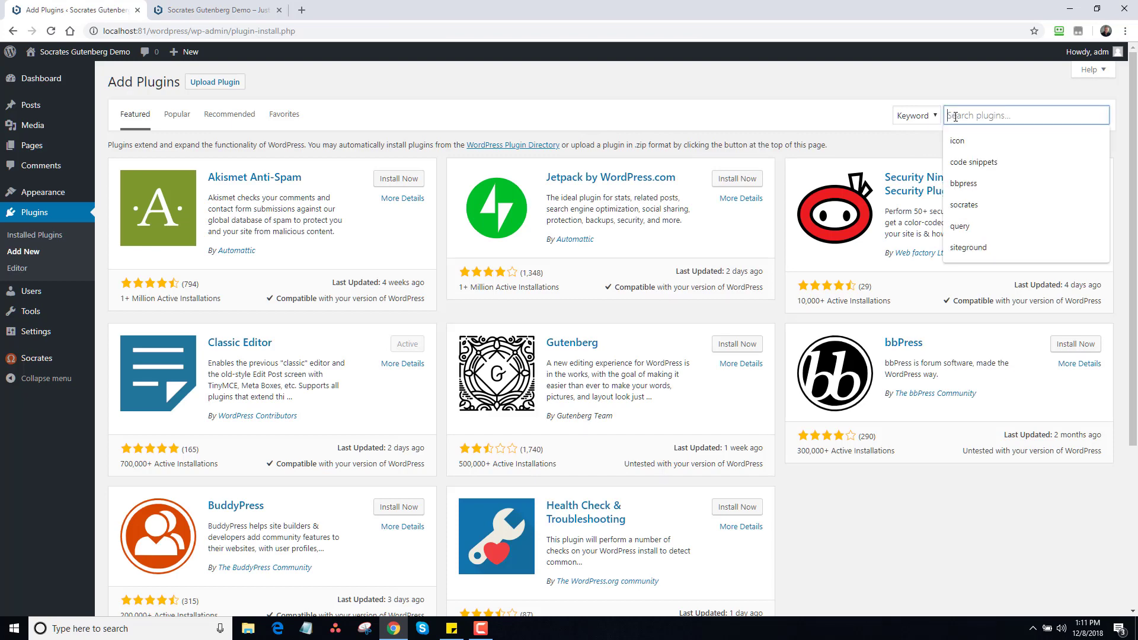
text(gute)
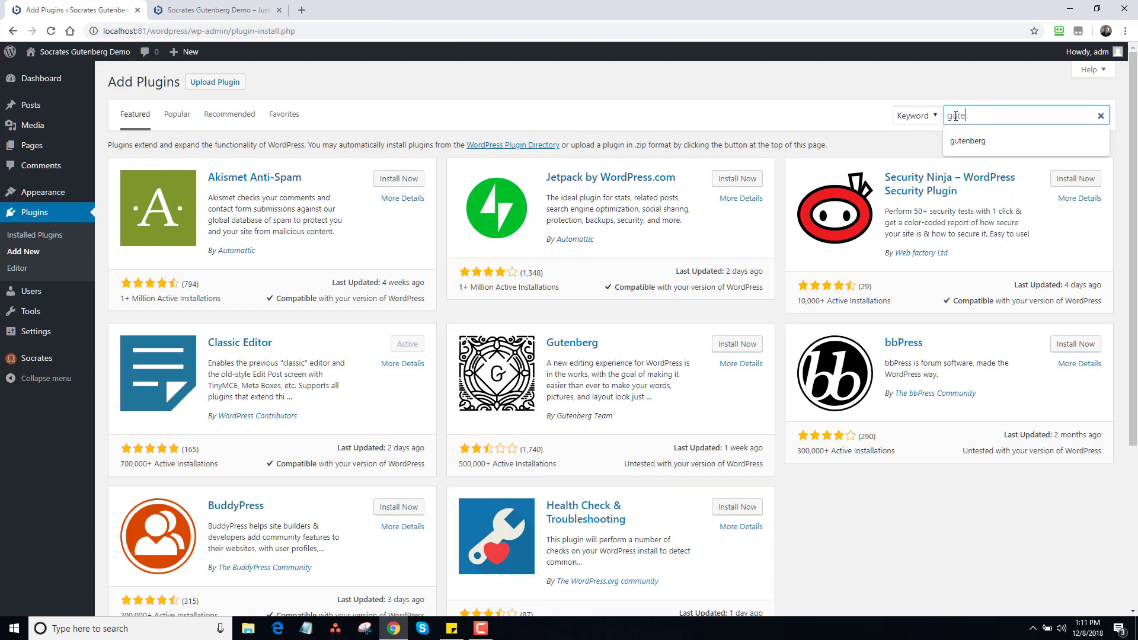
text(nberg blocks)
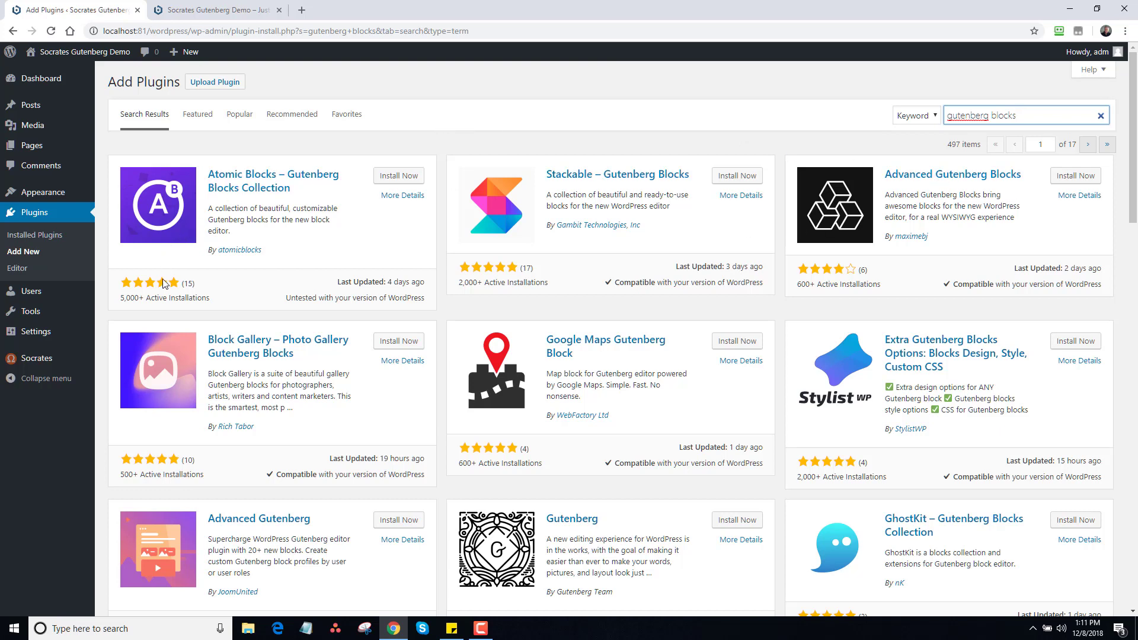
click(399, 176)
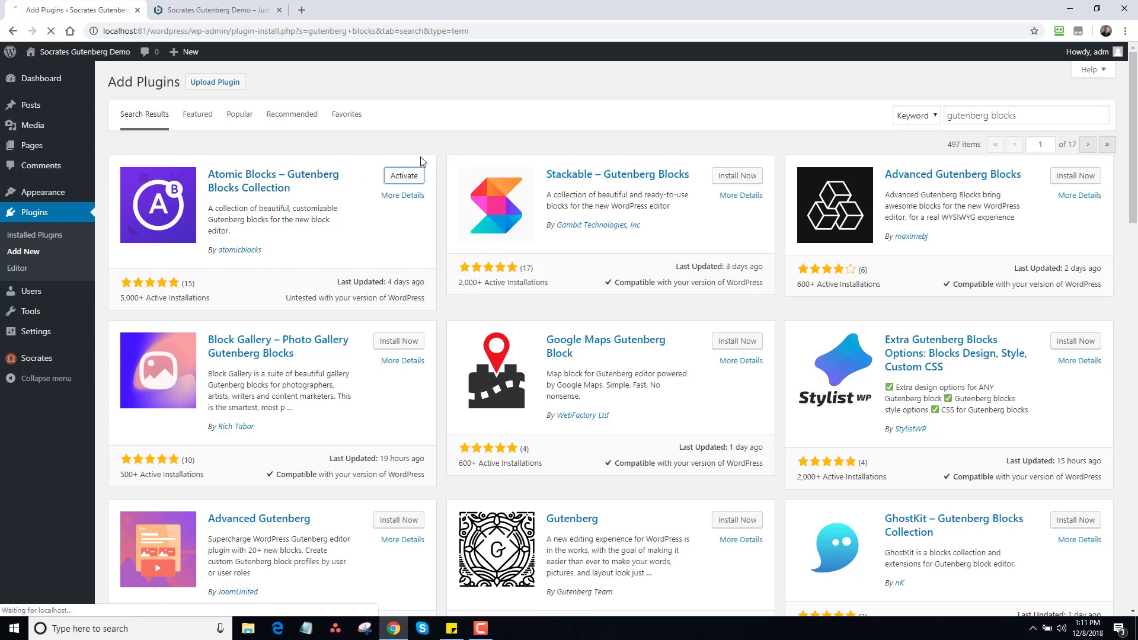
click(392, 175)
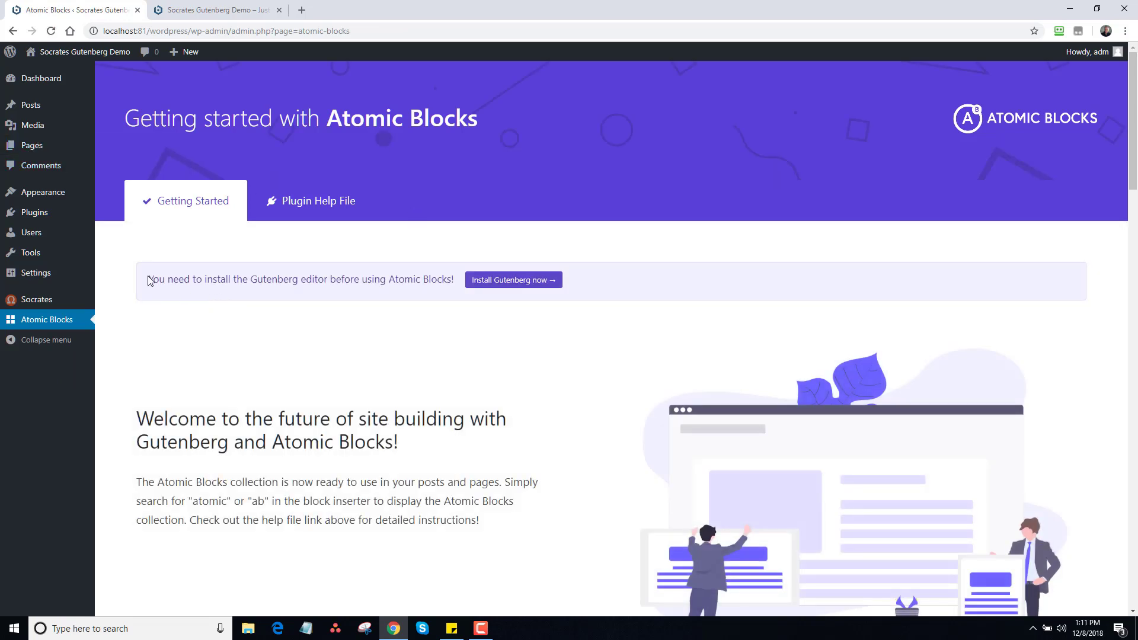
drag(1134, 166, 1132, 83)
Add an AB Profile Box block to Sample Page with the handshake image.
mouse_move(61, 153)
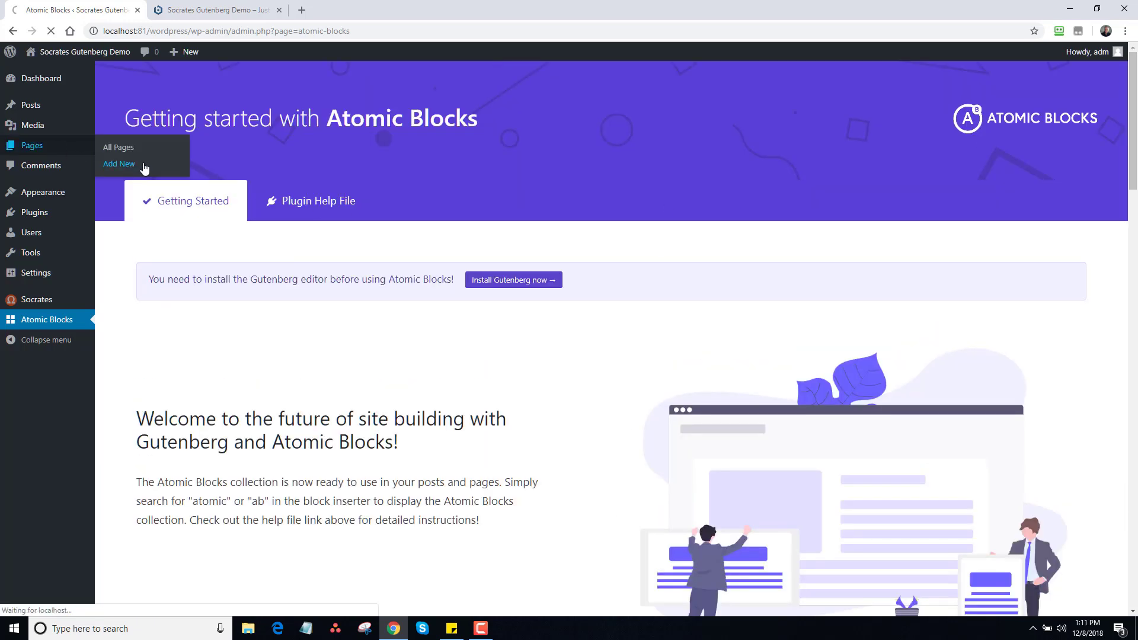
click(180, 144)
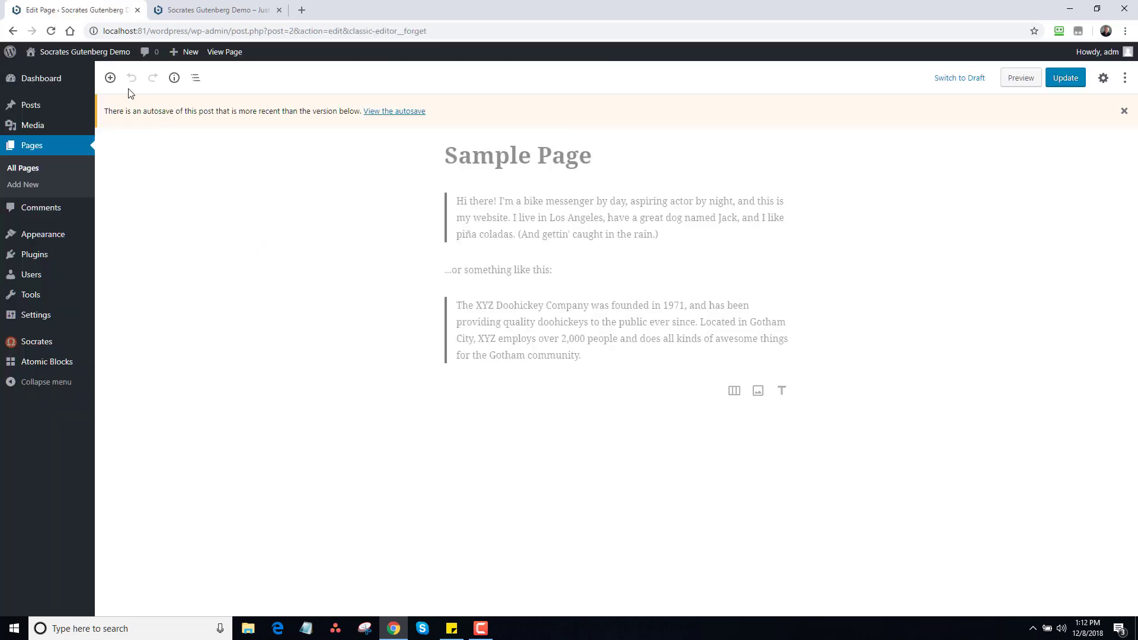
click(110, 78)
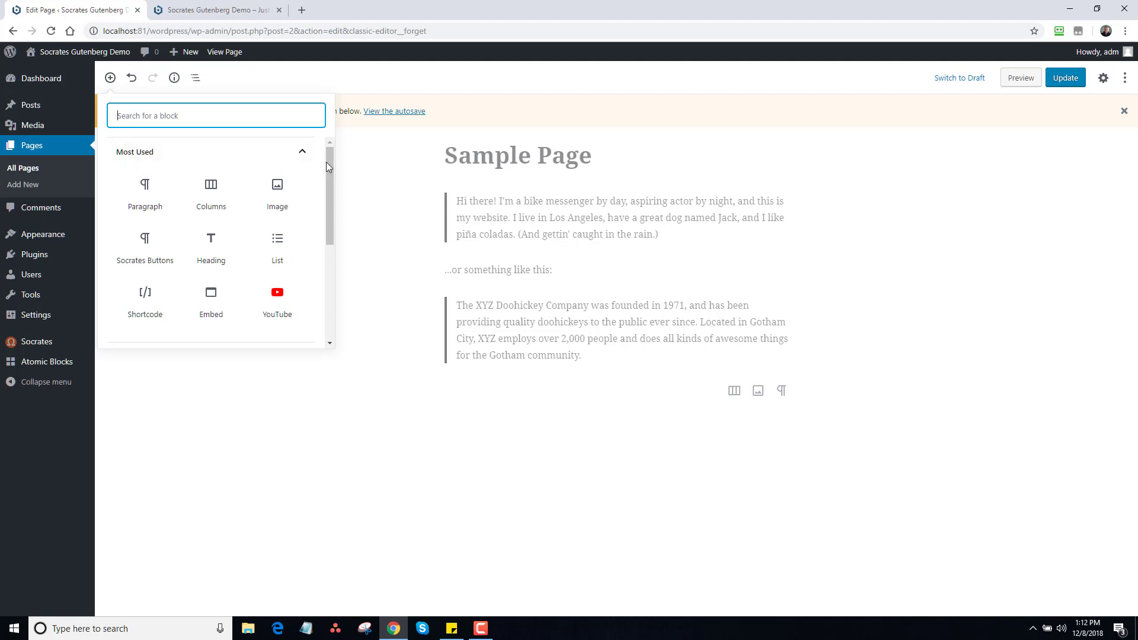
drag(328, 163, 324, 265)
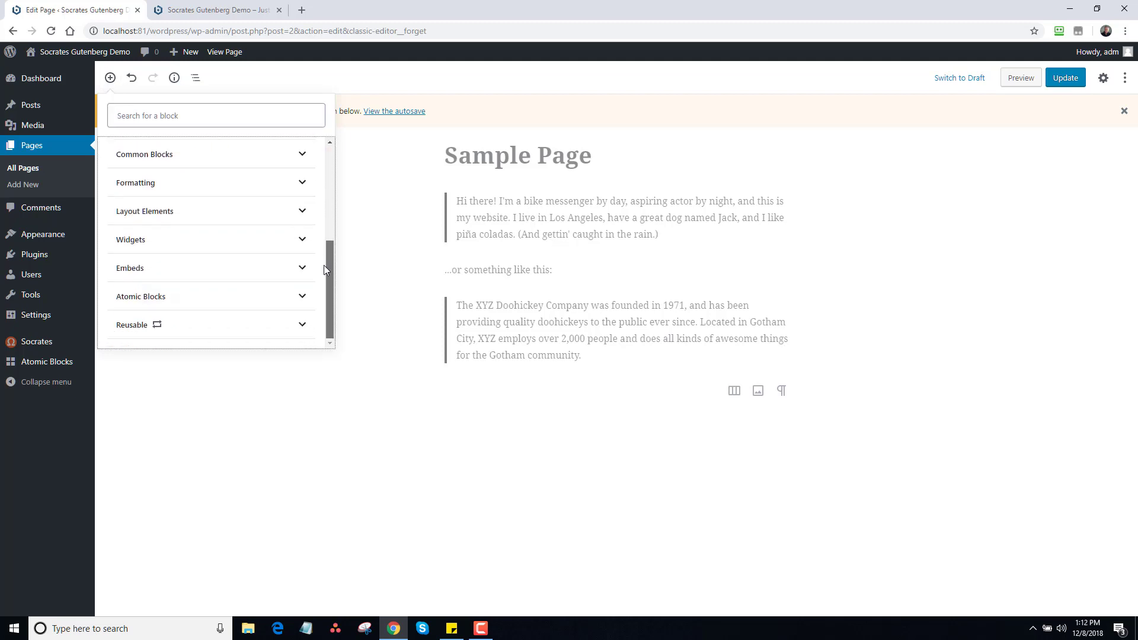
click(308, 299)
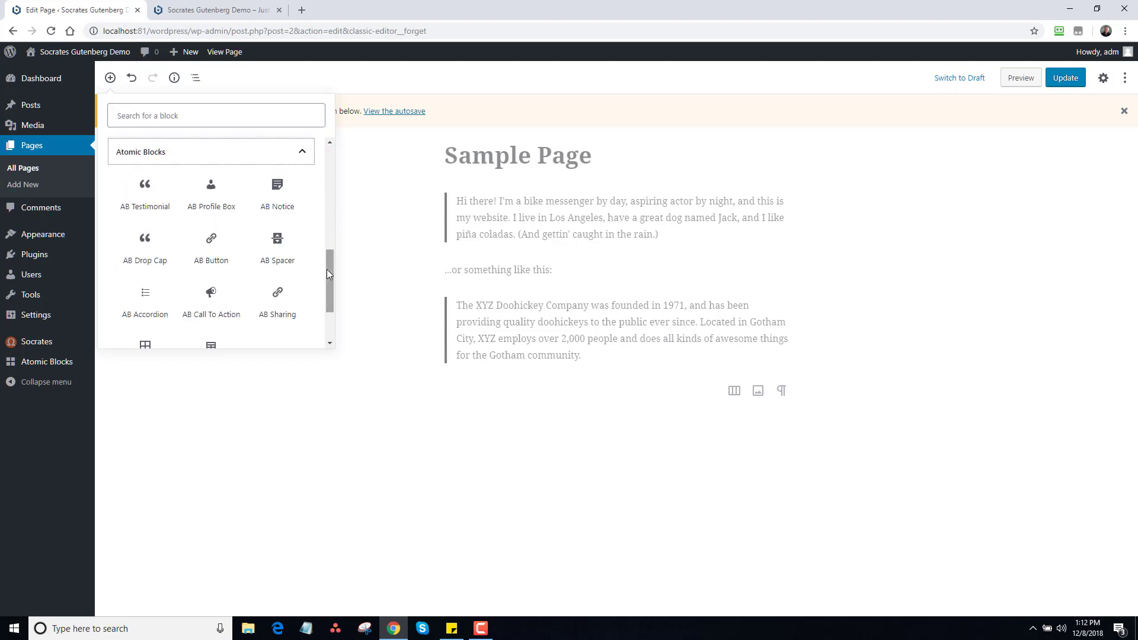
mouse_move(328, 271)
mouse_down()
mouse_move(322, 311)
mouse_move(332, 250)
mouse_move(332, 264)
mouse_up()
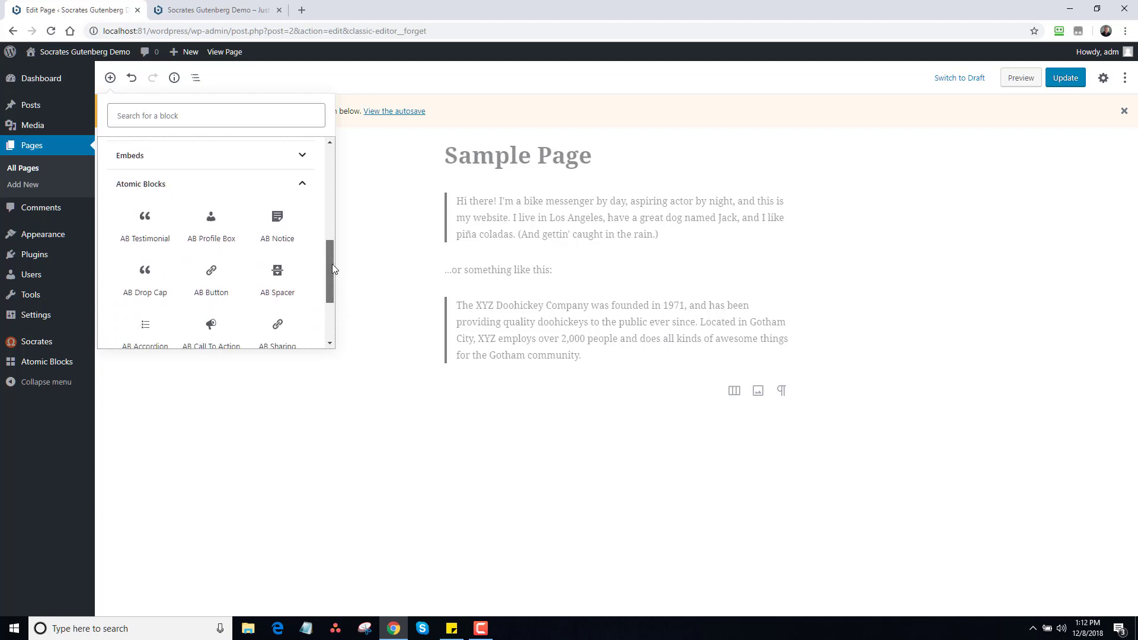
click(212, 223)
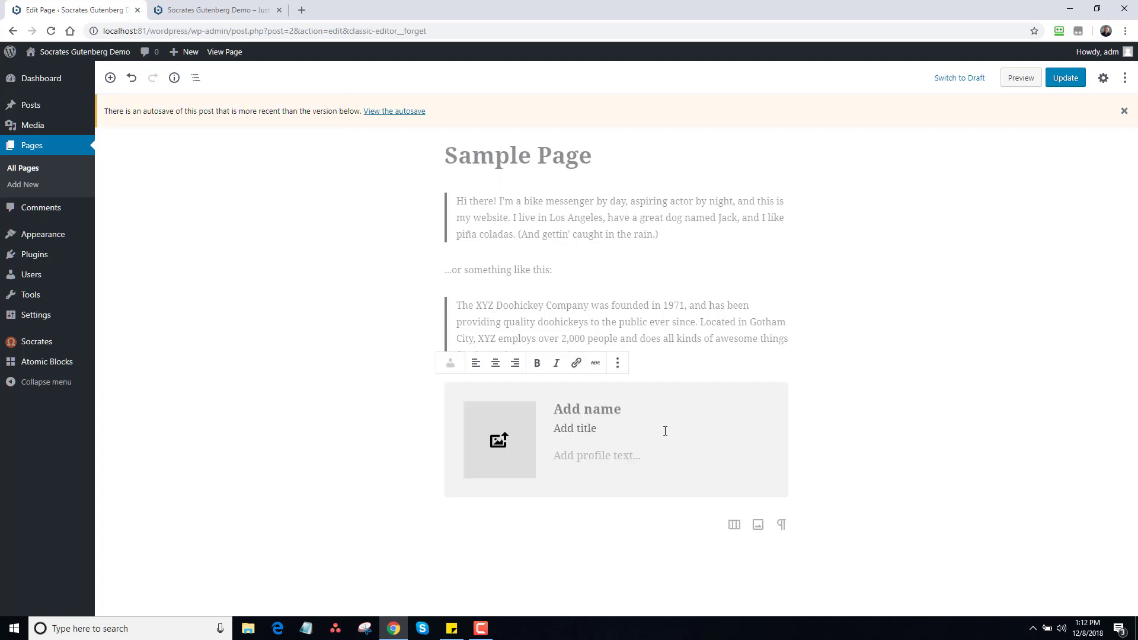
click(510, 442)
click(345, 210)
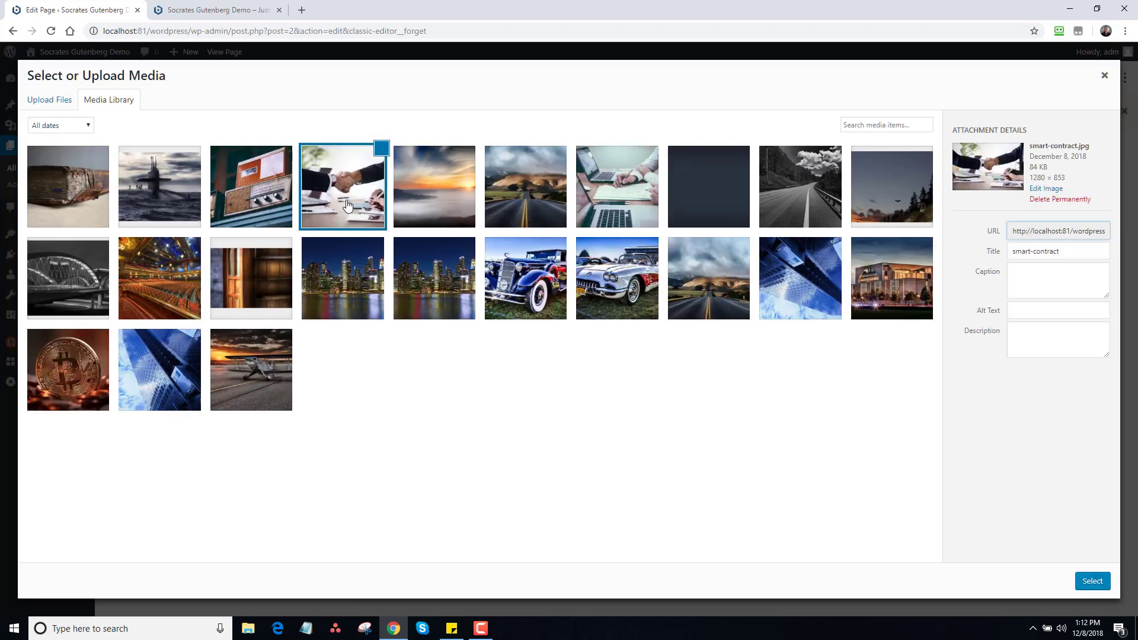
click(1090, 584)
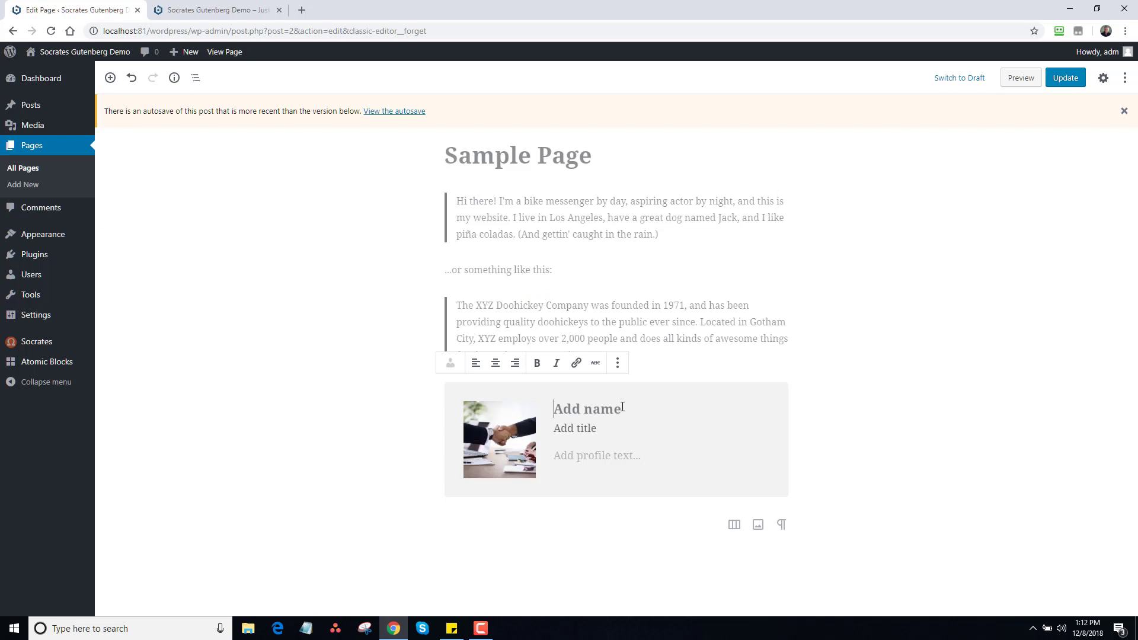
Fill the profile box with 'Block Name', 'Block Title' and 'Block Text', then preview it.
text(Block Name)
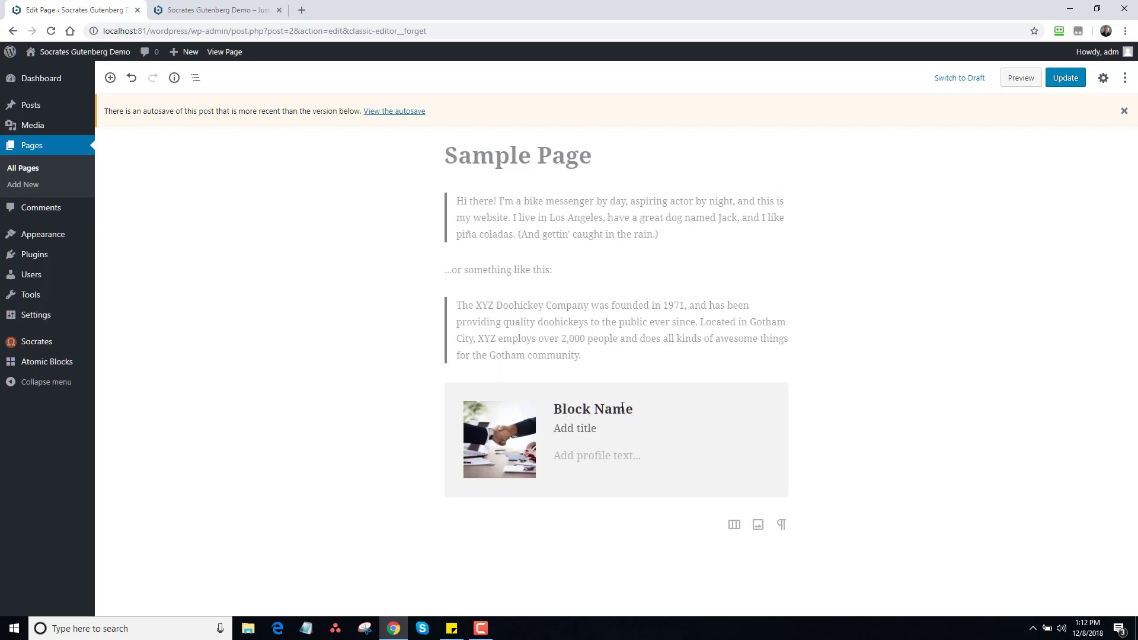
key(Tab)
text(B)
click(607, 454)
text(B)
click(1021, 78)
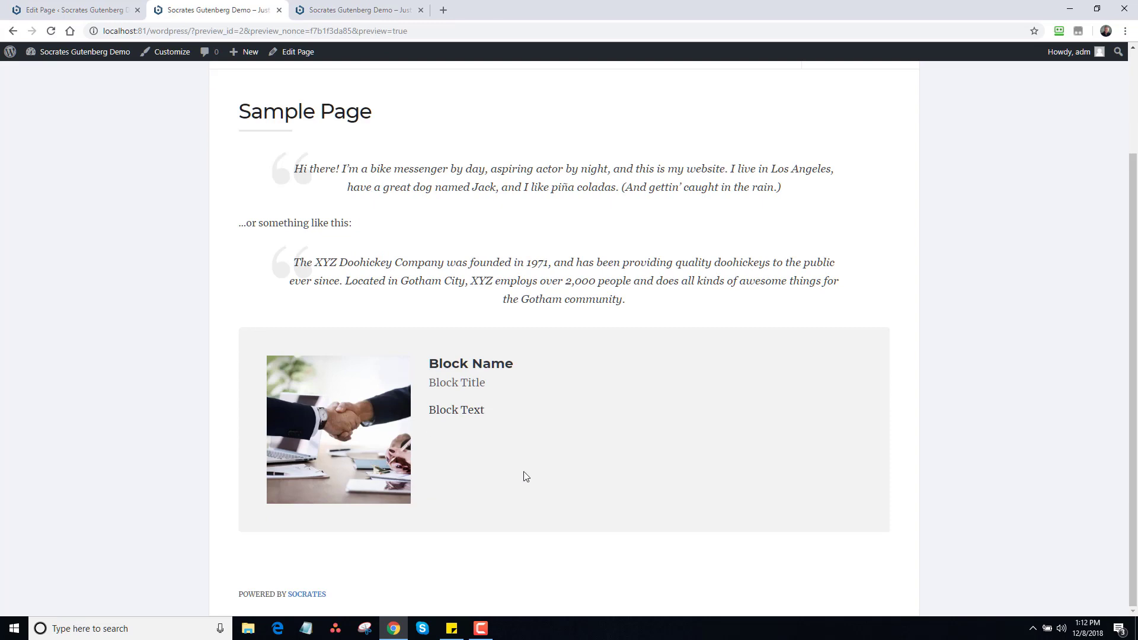
Scroll up the preview, then return to the Edit Page tab.
scroll(753, 367, up, 3)
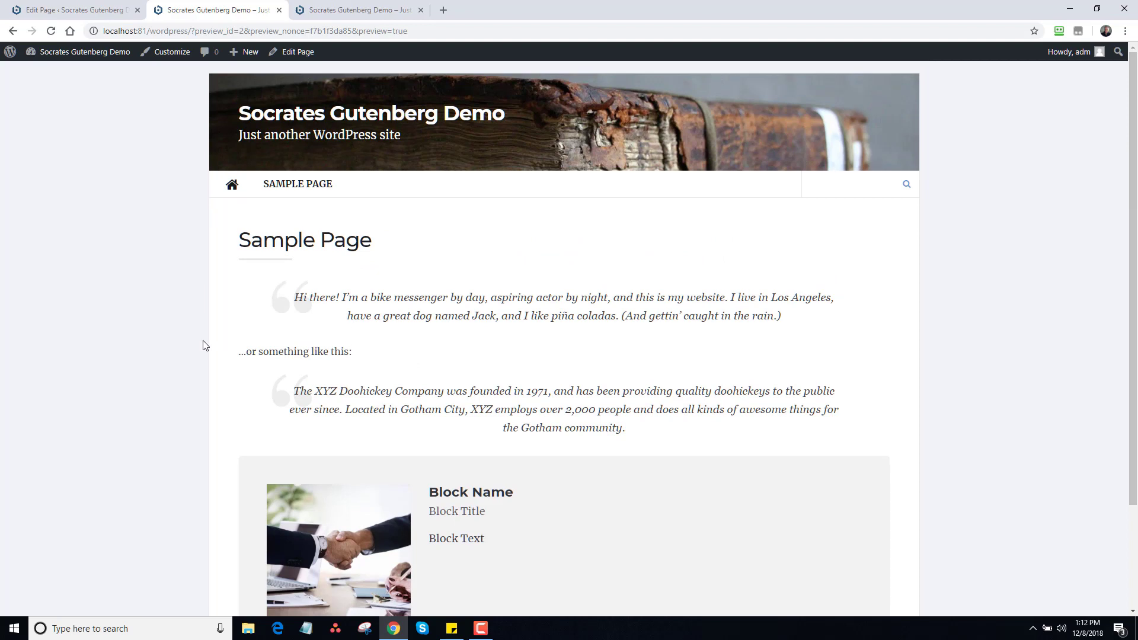
click(98, 16)
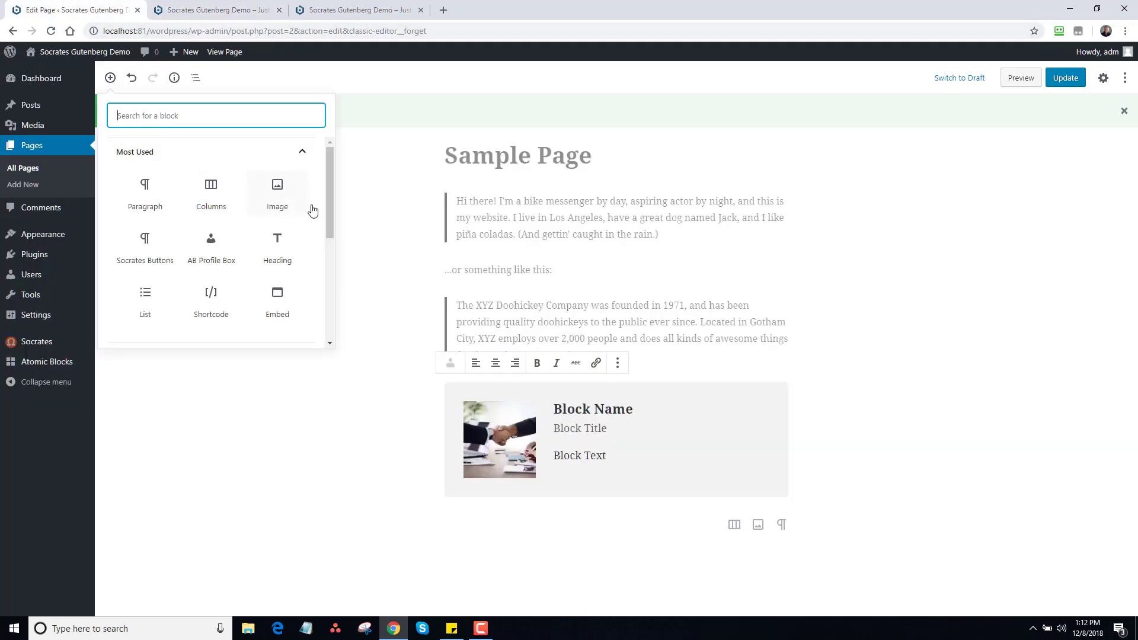
Add a Shortcode block from Most Used below the profile box.
mouse_move(330, 198)
mouse_down()
mouse_move(324, 219)
mouse_move(326, 177)
mouse_up()
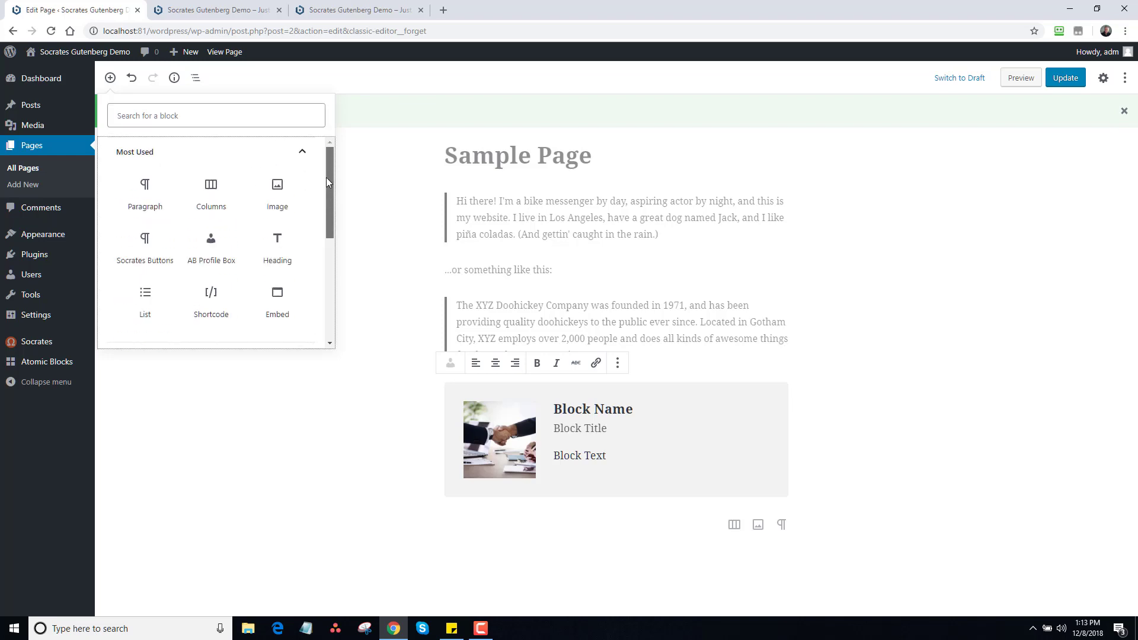
scroll(318, 233, down, 3)
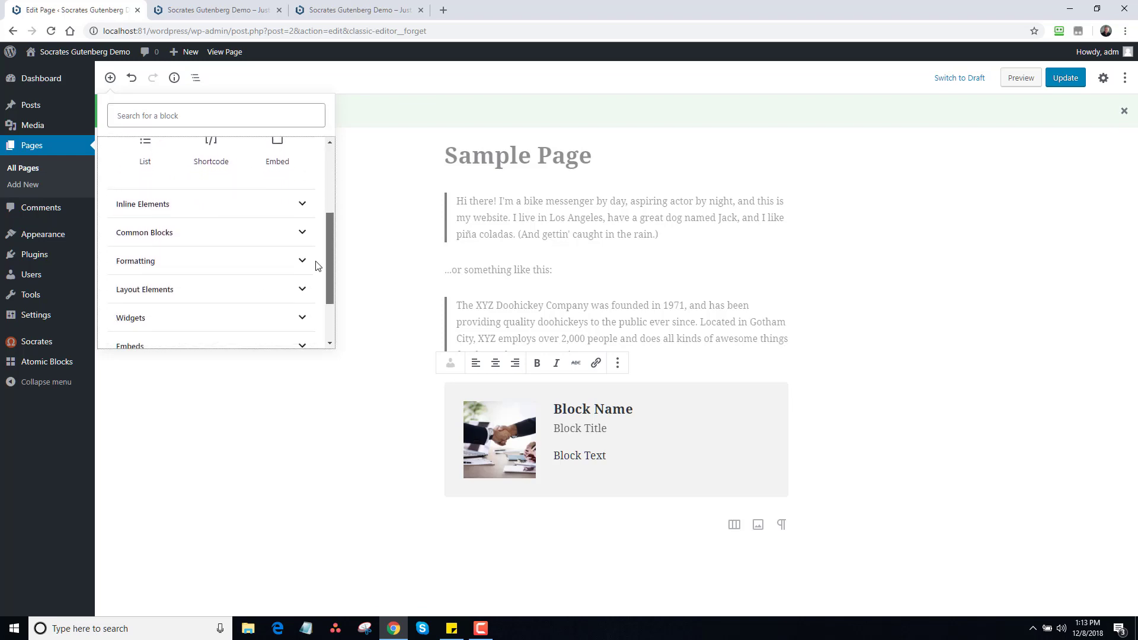
scroll(320, 249, up, 1)
click(212, 207)
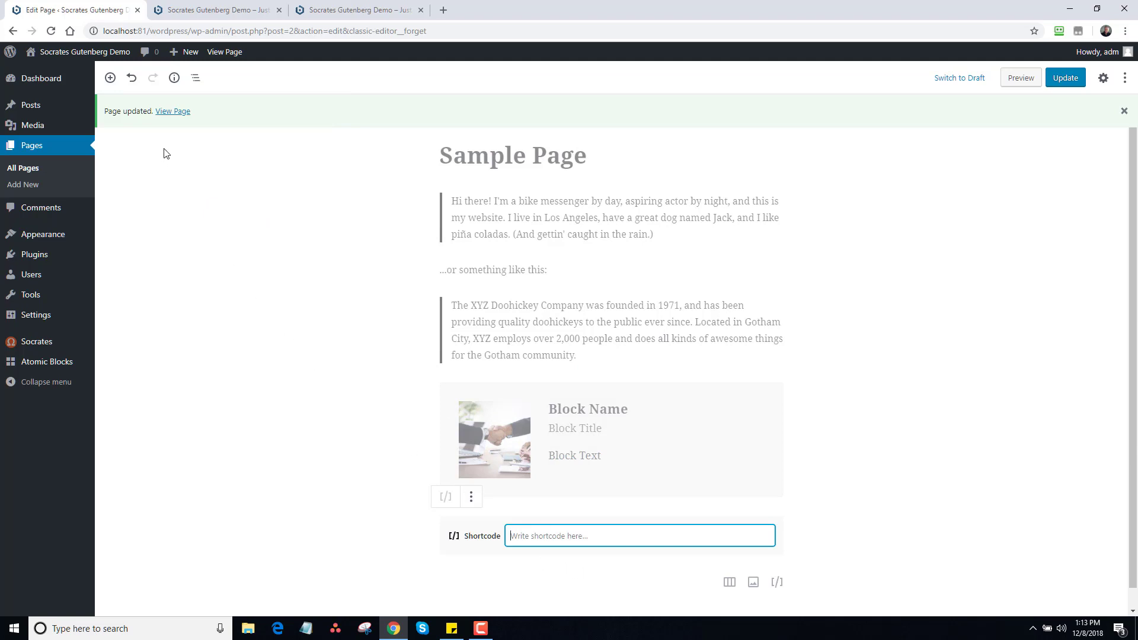
Add a Columns block from Layout Elements beneath the shortcode.
click(110, 78)
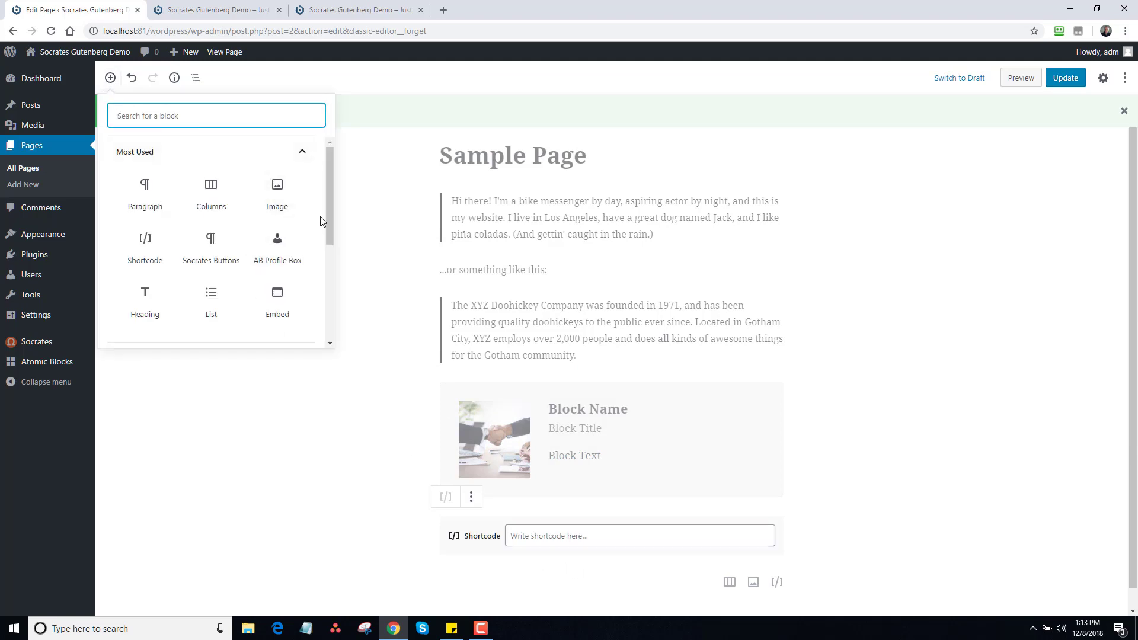
click(329, 243)
scroll(326, 279, down, 5)
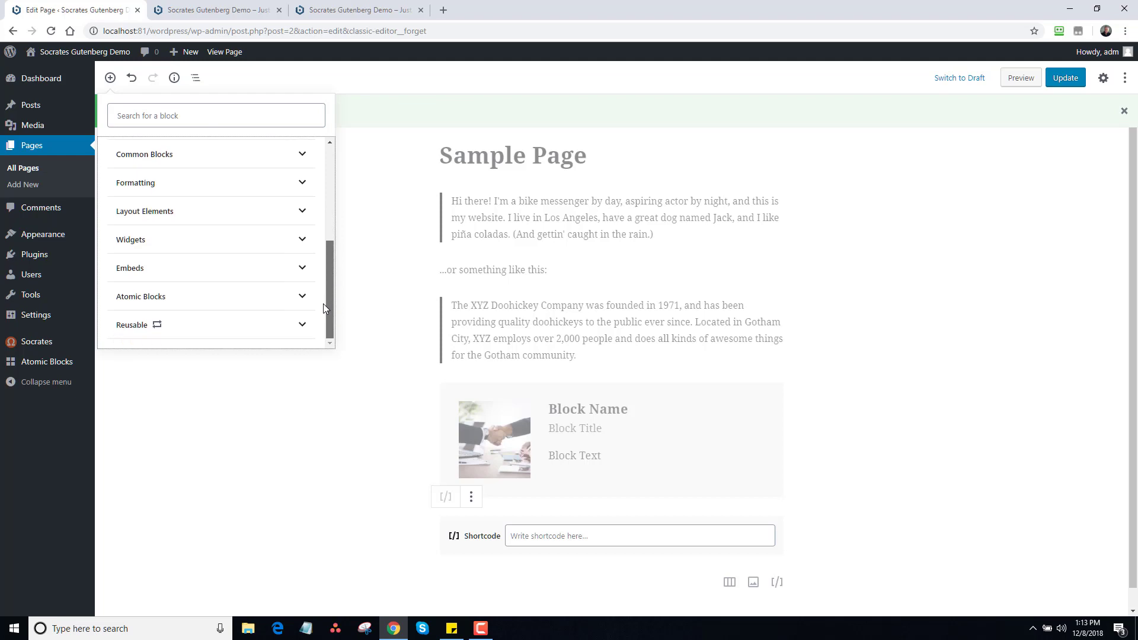
click(258, 219)
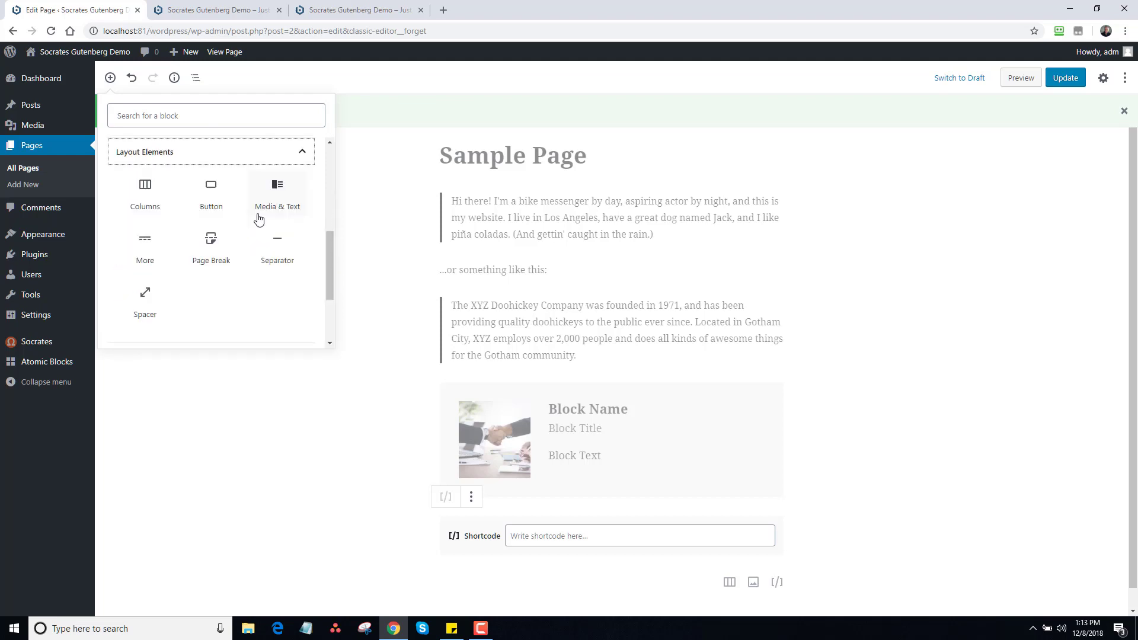
click(148, 198)
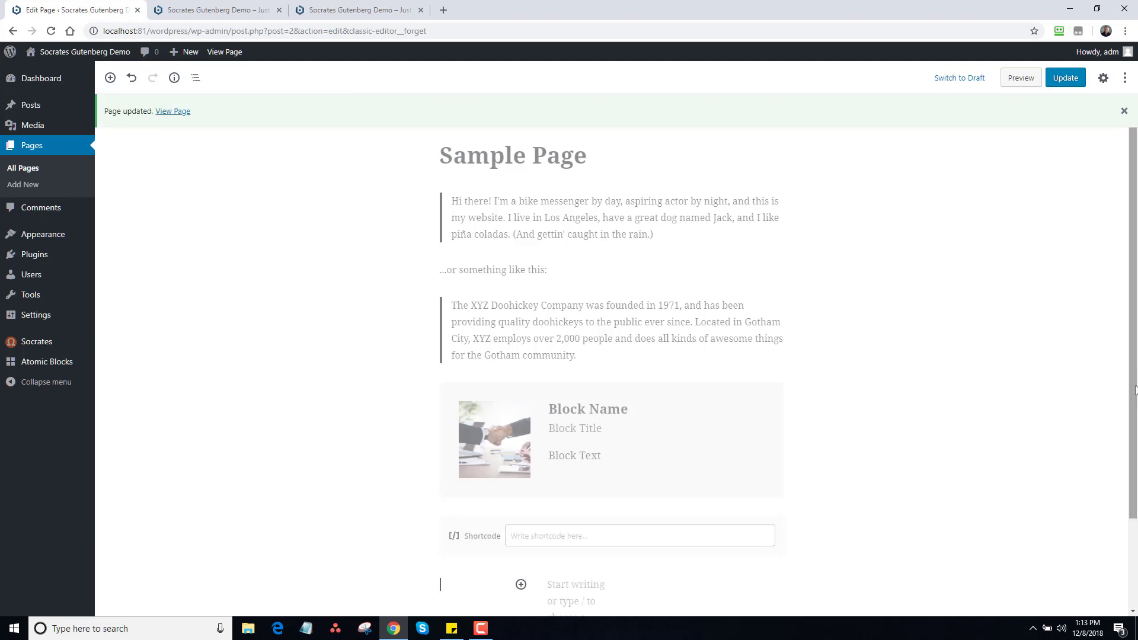
Type 'cdsfsdsdfds' in the left column and 'sdfdsfsdfsfds' in the right column.
scroll(1135, 425, down, 2)
click(521, 475)
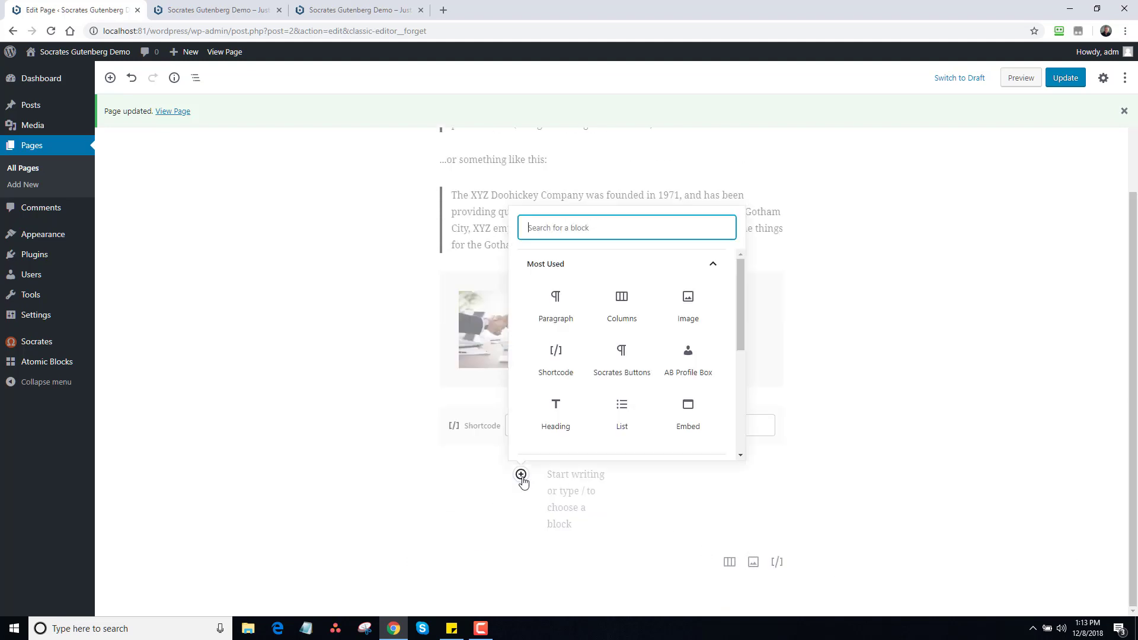
click(584, 503)
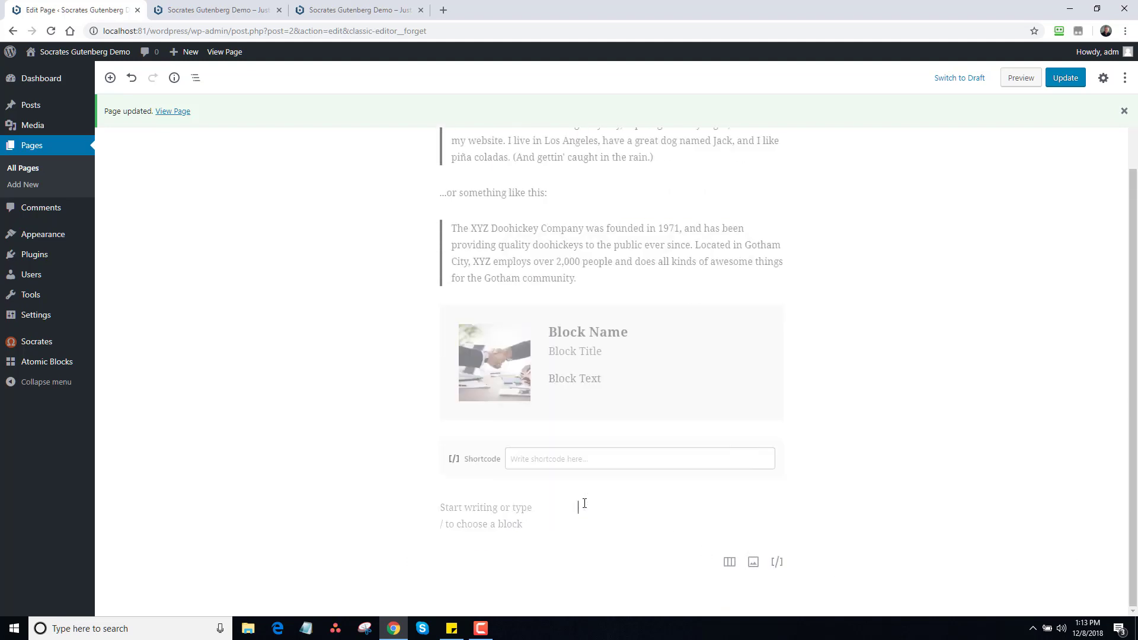
click(503, 513)
text(cdsfsdsdfds)
click(625, 523)
text(sdfdsfsdfsfds)
click(687, 521)
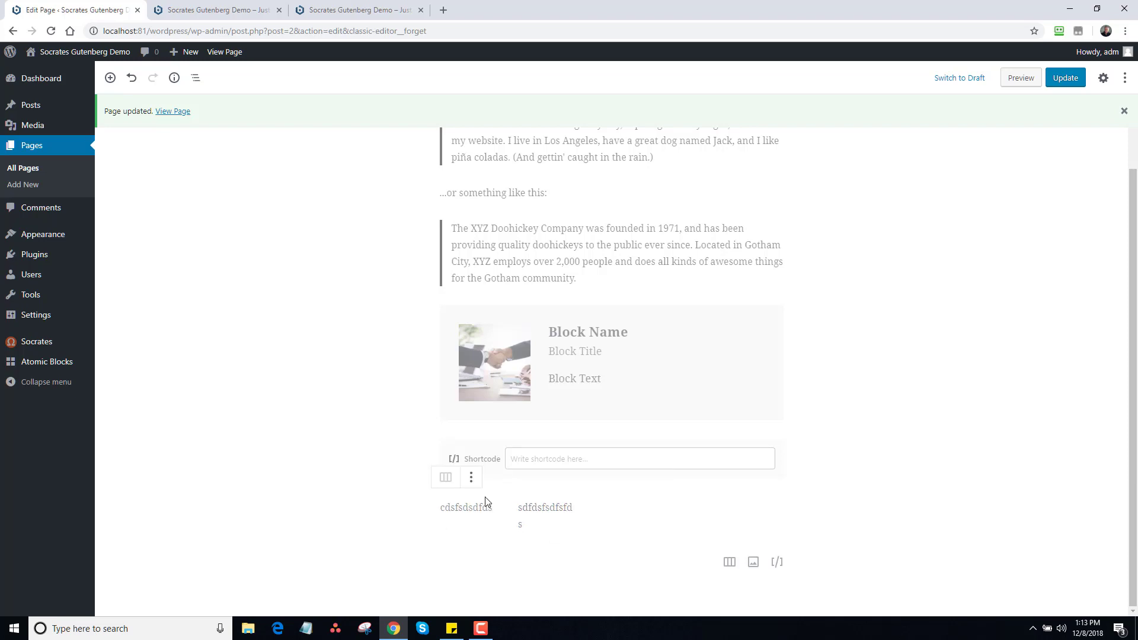
click(471, 477)
click(547, 520)
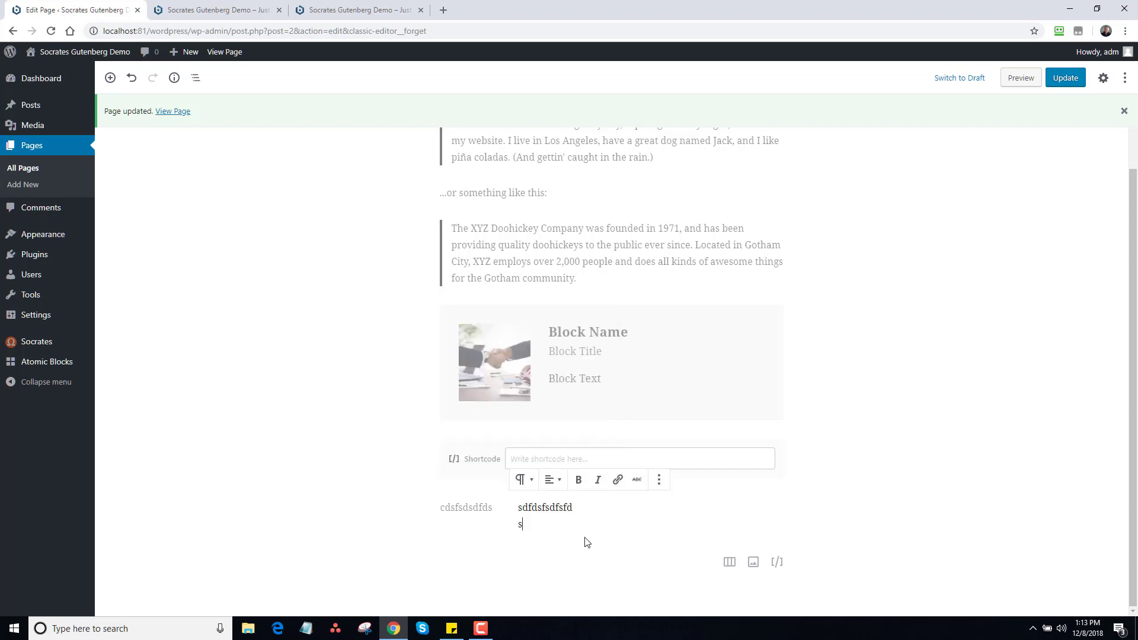
Add a two-column block below and type 'sdsdsdffds' in its right column.
click(728, 562)
scroll(1130, 426, down, 1)
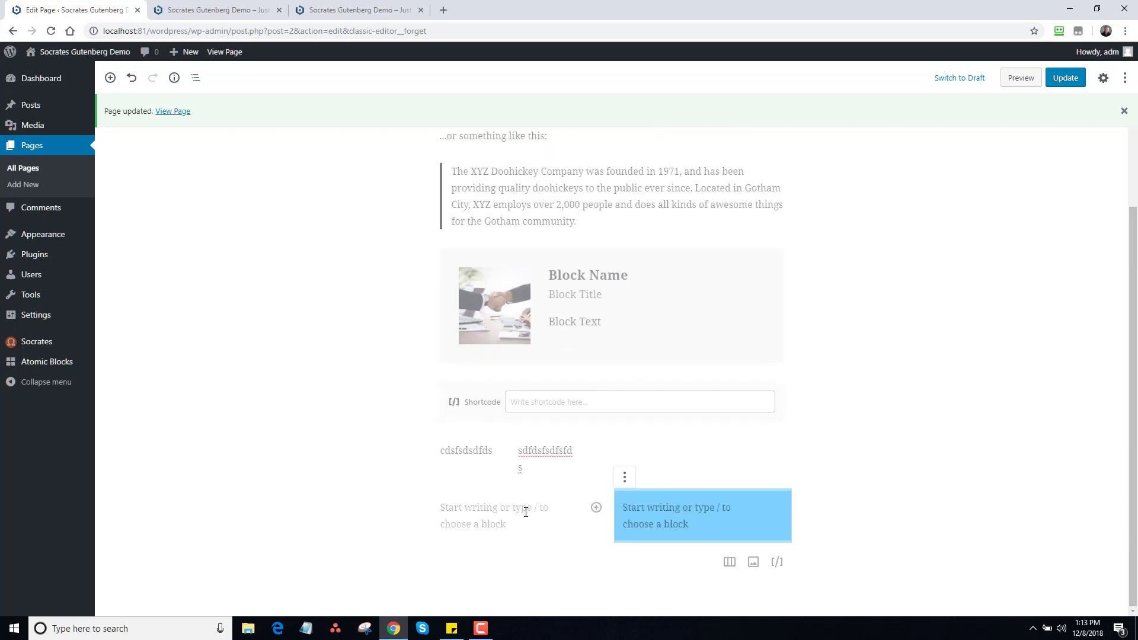
click(584, 510)
text(sdsdsdffds)
Update Sample Page, check it in preview, and return to the editor.
click(1065, 77)
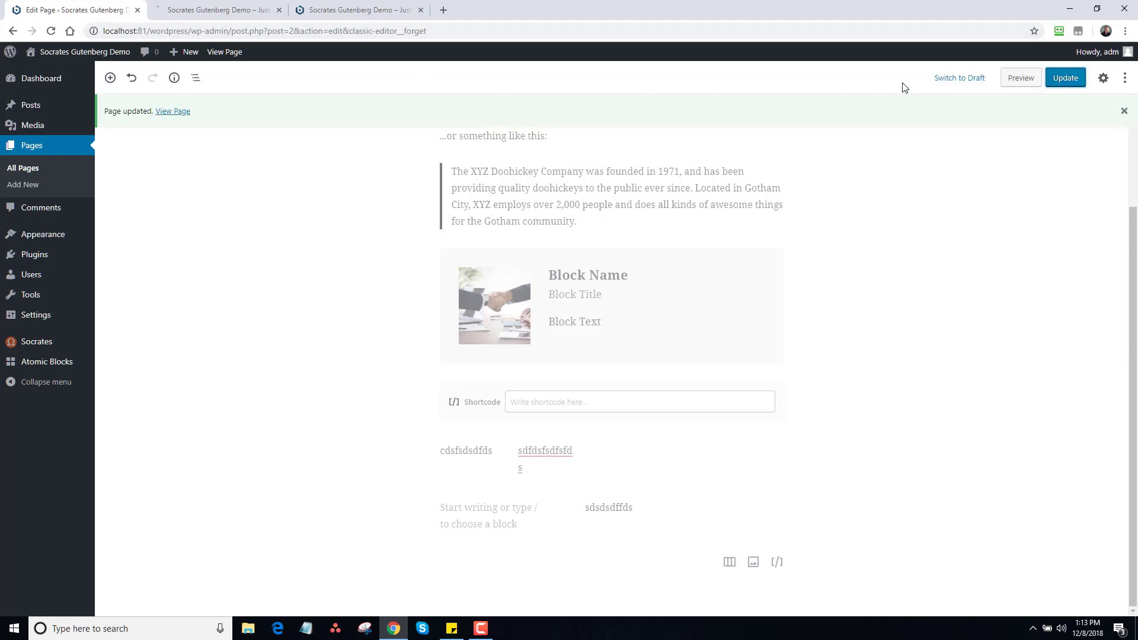
click(1019, 78)
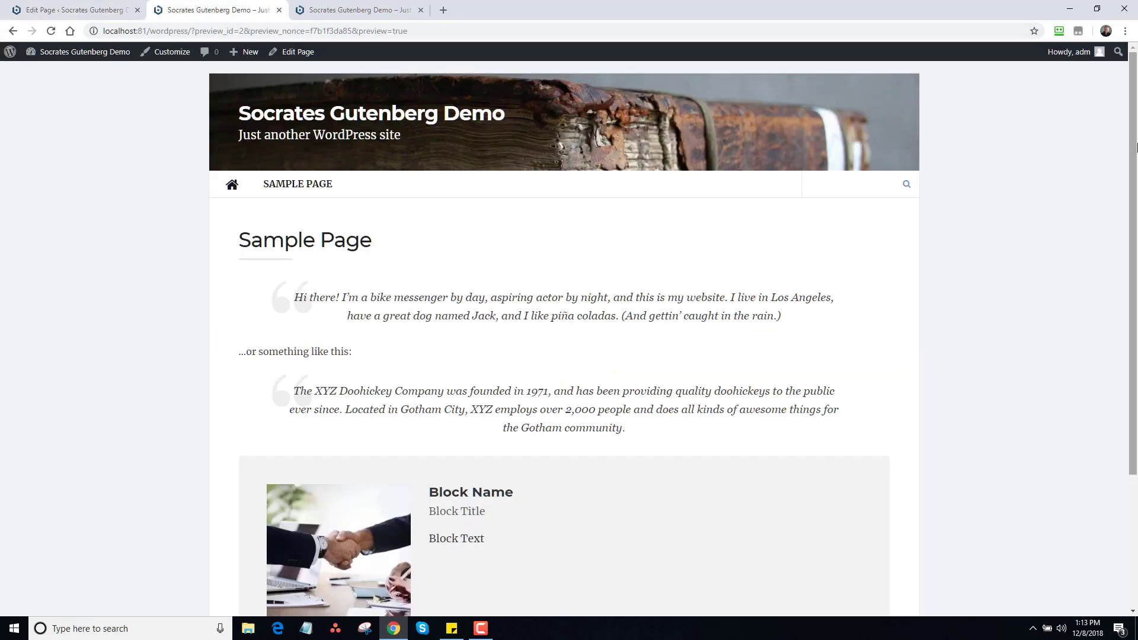
scroll(1115, 305, down, 3)
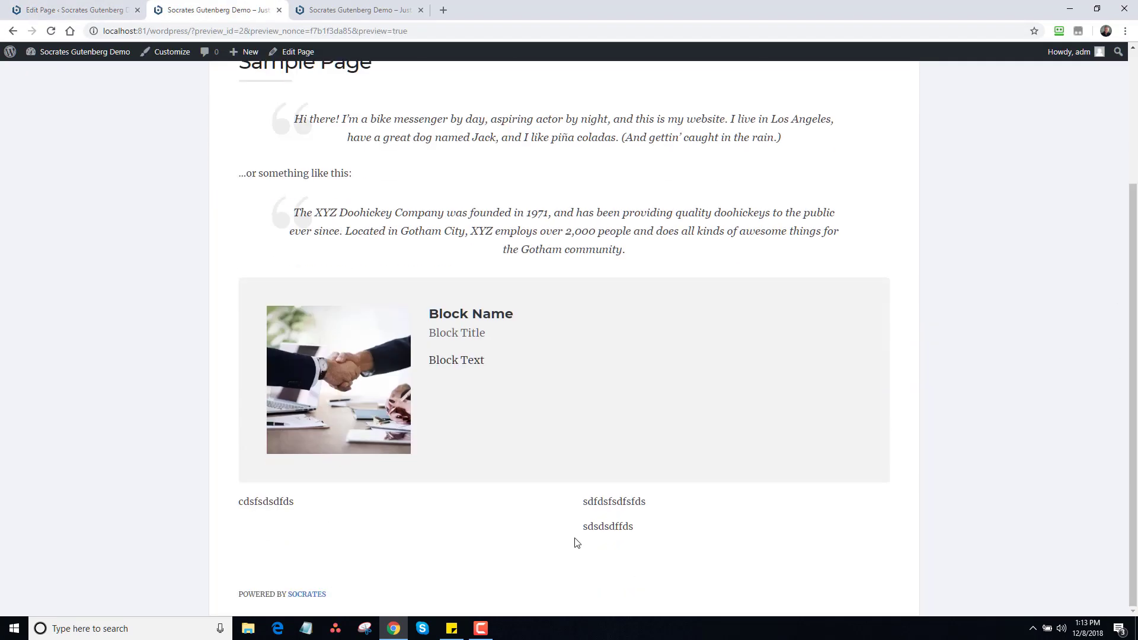
click(95, 9)
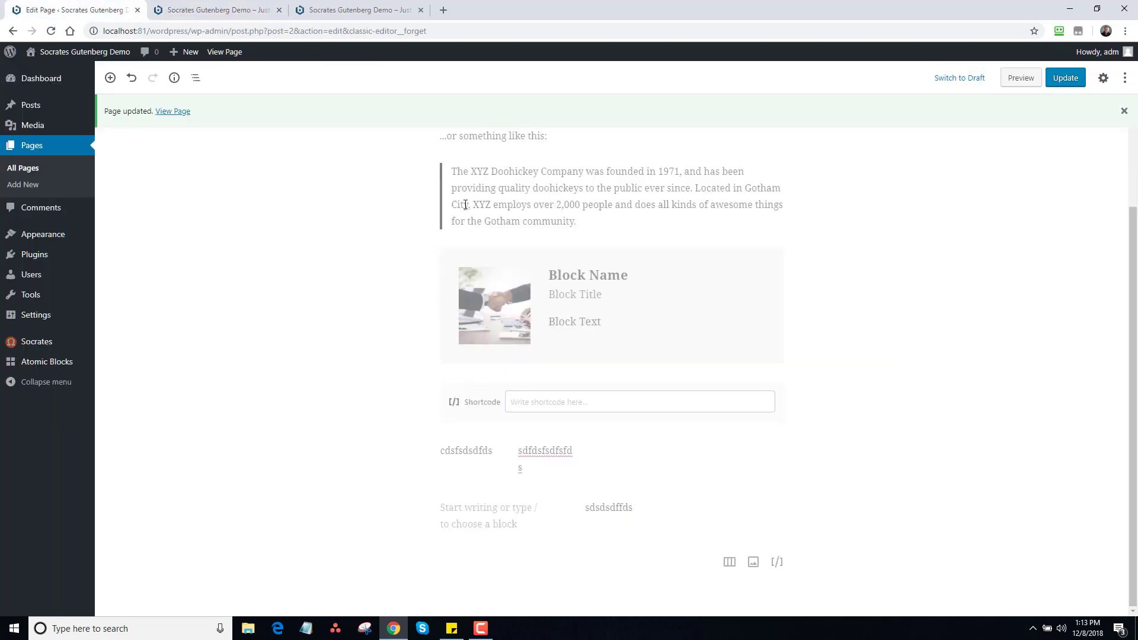
scroll(1133, 237, up, 3)
scroll(1136, 236, down, 3)
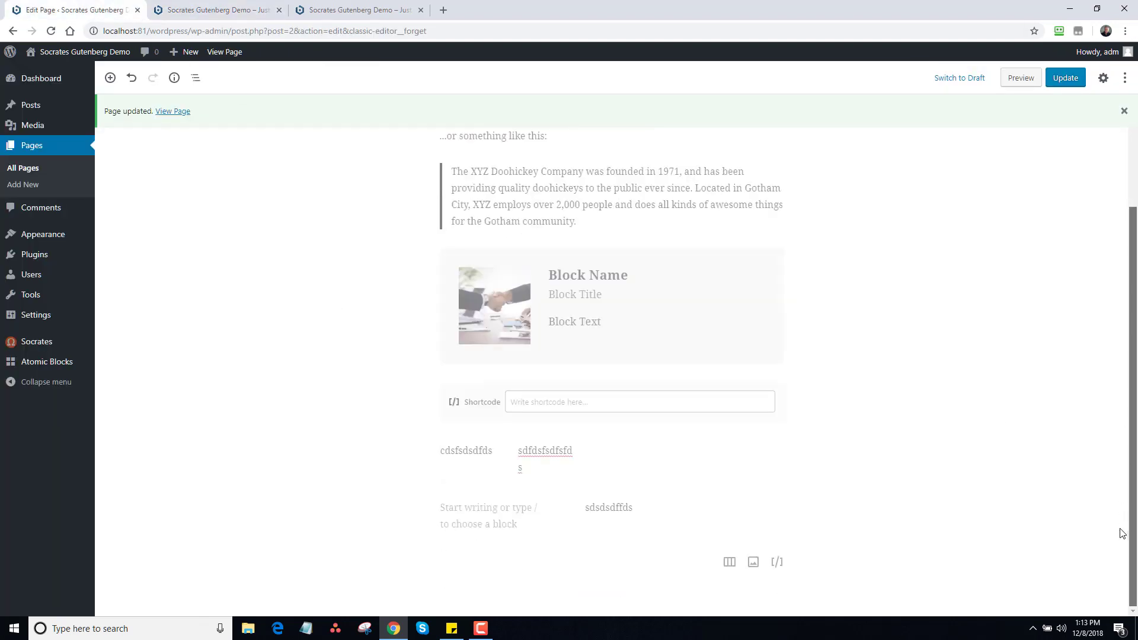
Insert an empty Button block from Layout Elements at the end of the page.
click(109, 74)
drag(328, 170, 328, 297)
click(304, 242)
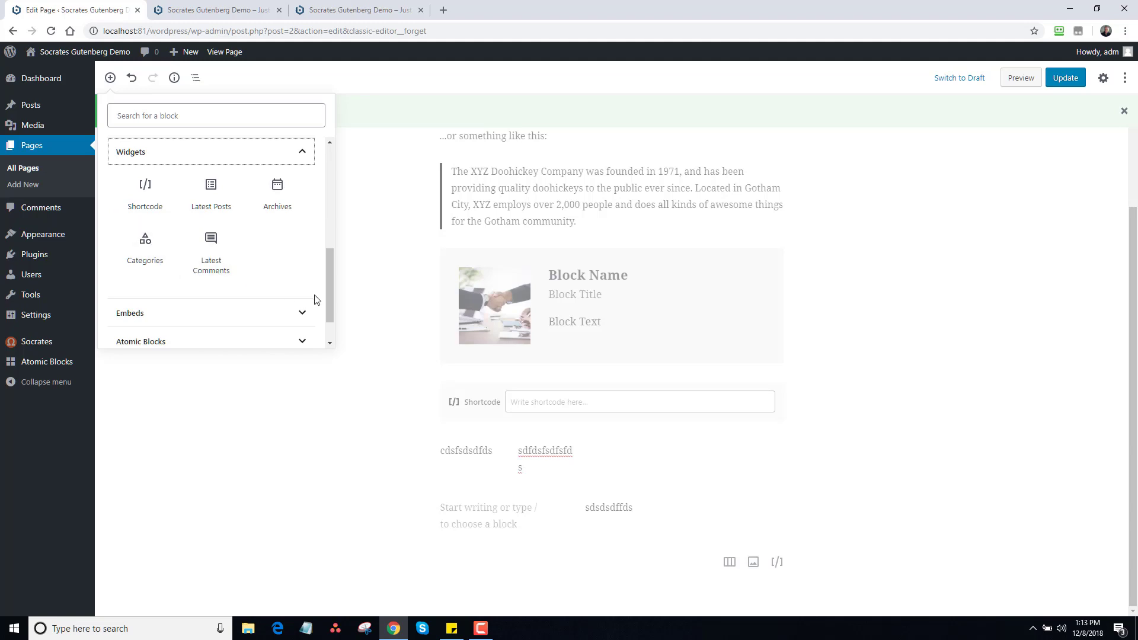
drag(330, 298, 332, 220)
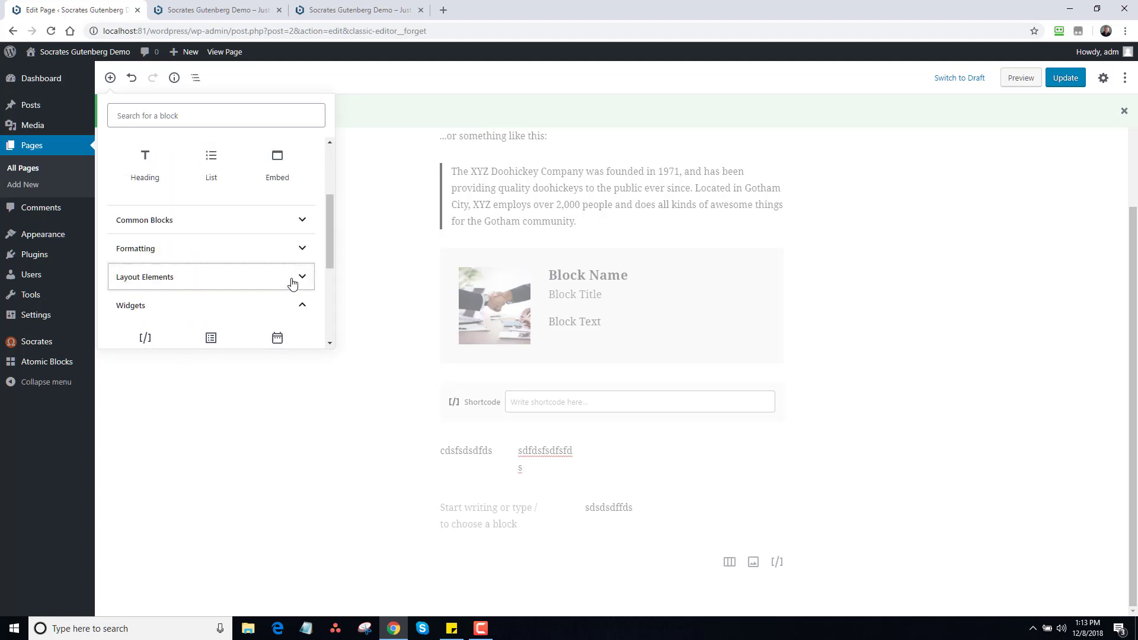
click(292, 284)
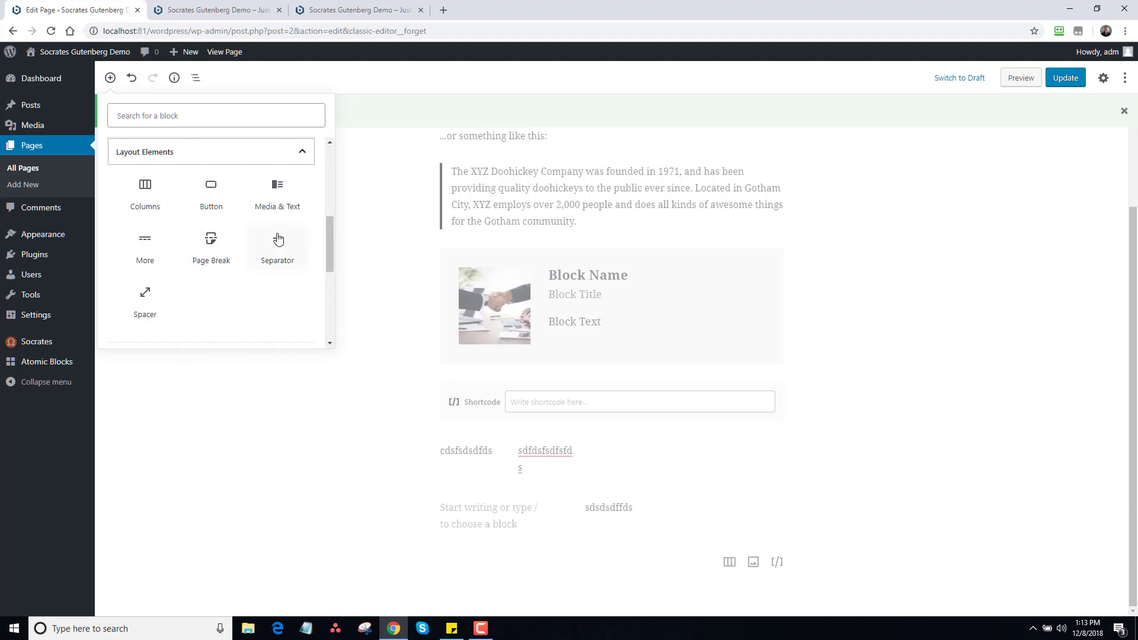
click(215, 199)
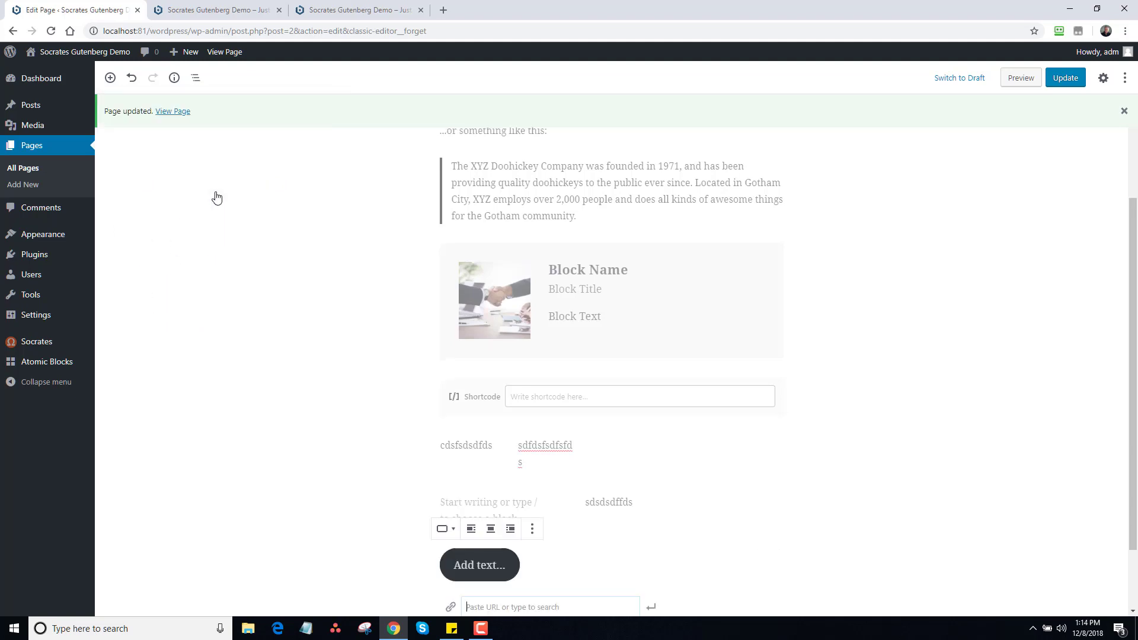
scroll(1136, 442, down, 2)
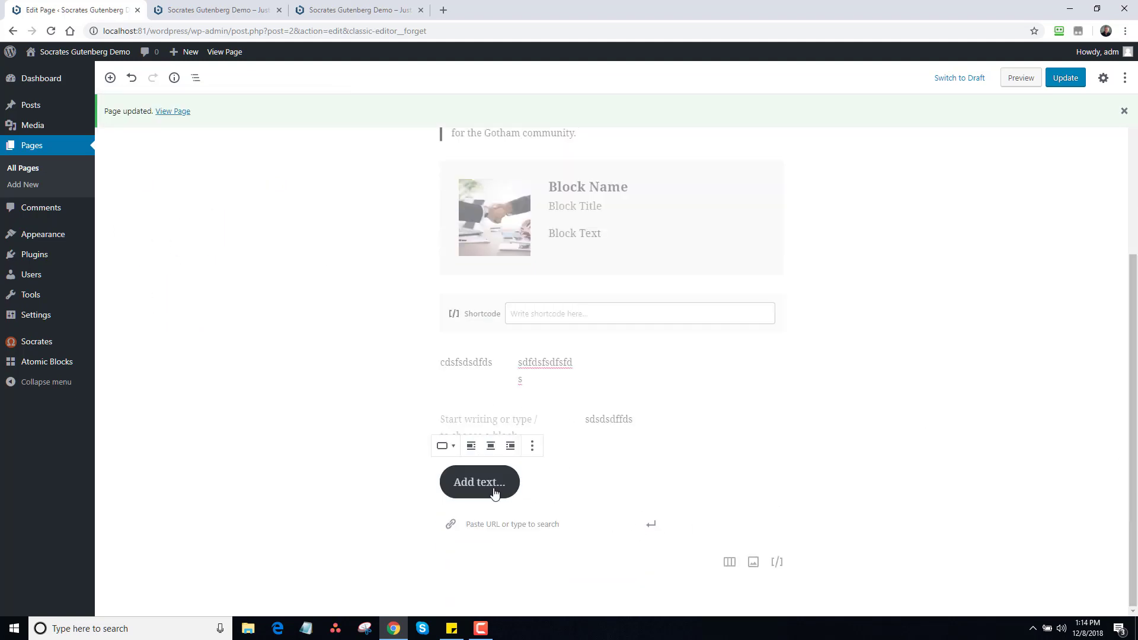
Update the page, check the button in preview, and return to the editor.
click(1062, 77)
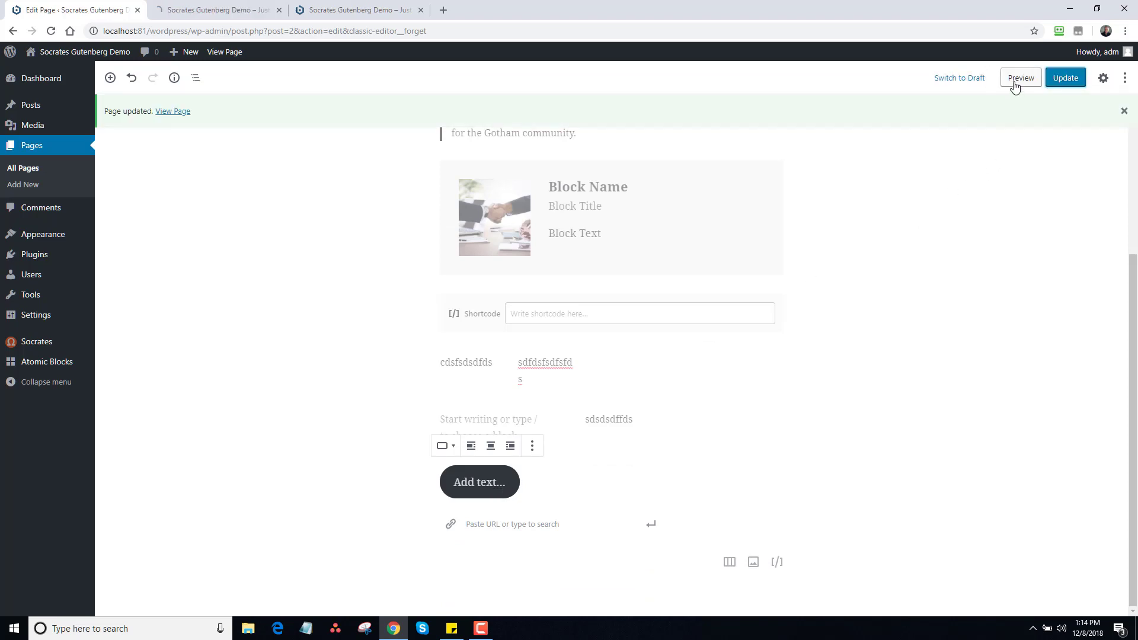
click(1013, 78)
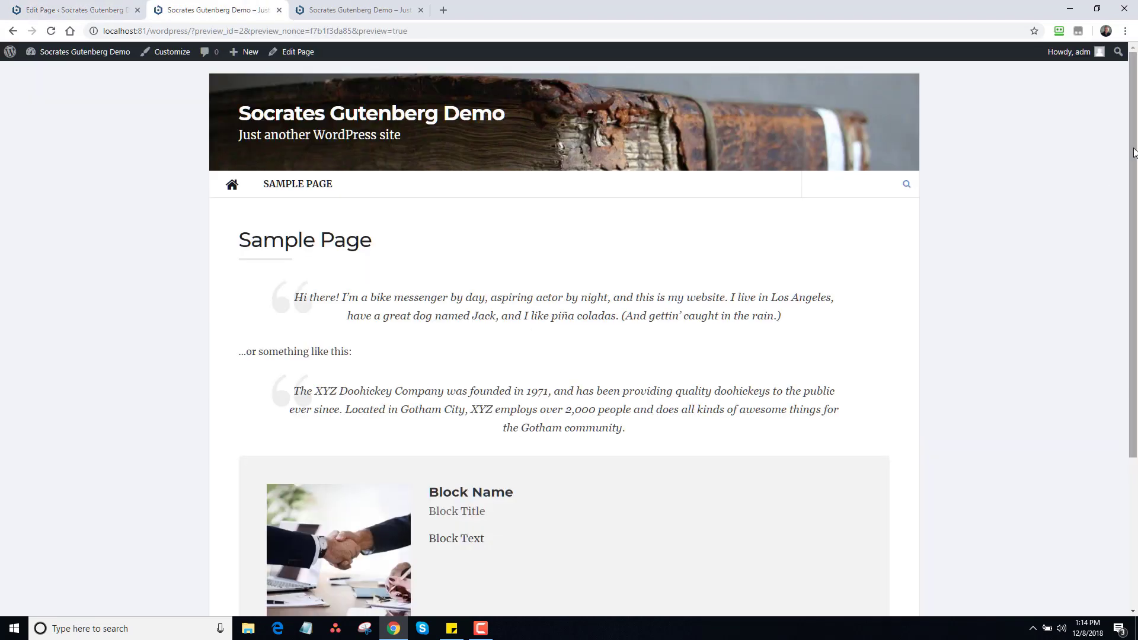
scroll(1134, 153, down, 3)
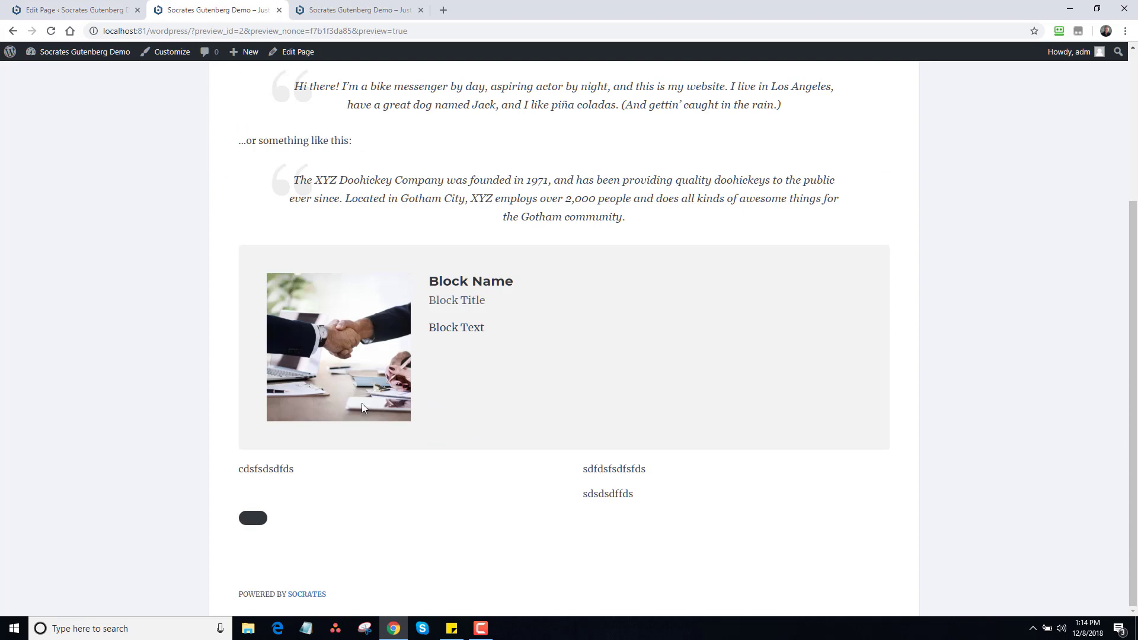
click(91, 11)
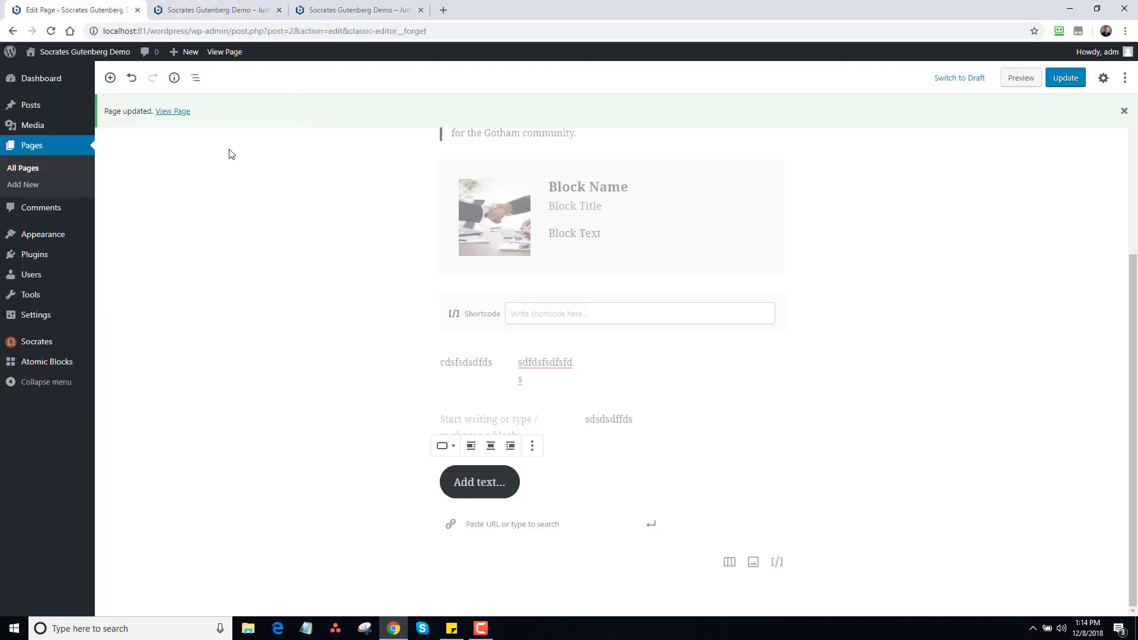
From the block inserter's Reusable category, go to Manage All Reusable Blocks.
click(110, 78)
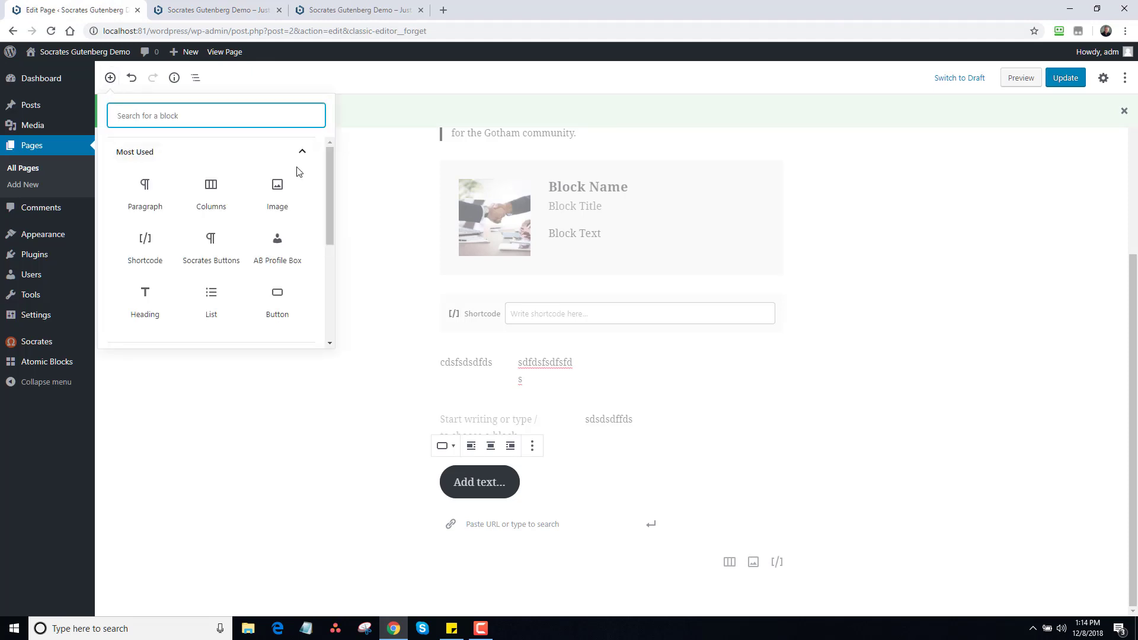
drag(330, 165, 326, 289)
click(164, 330)
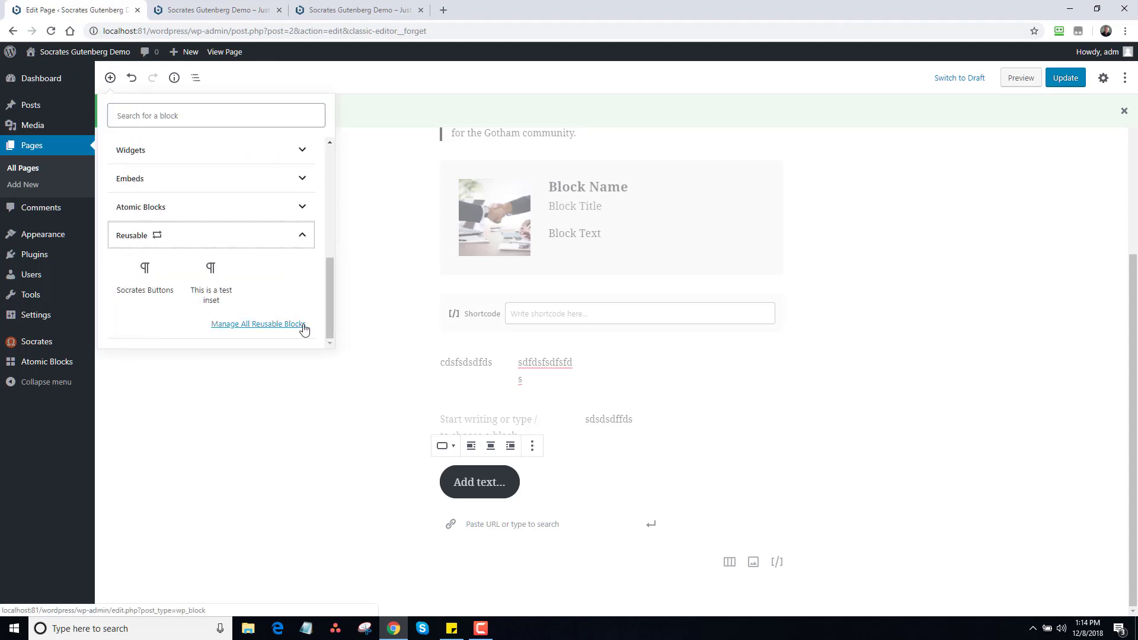
mouse_move(154, 286)
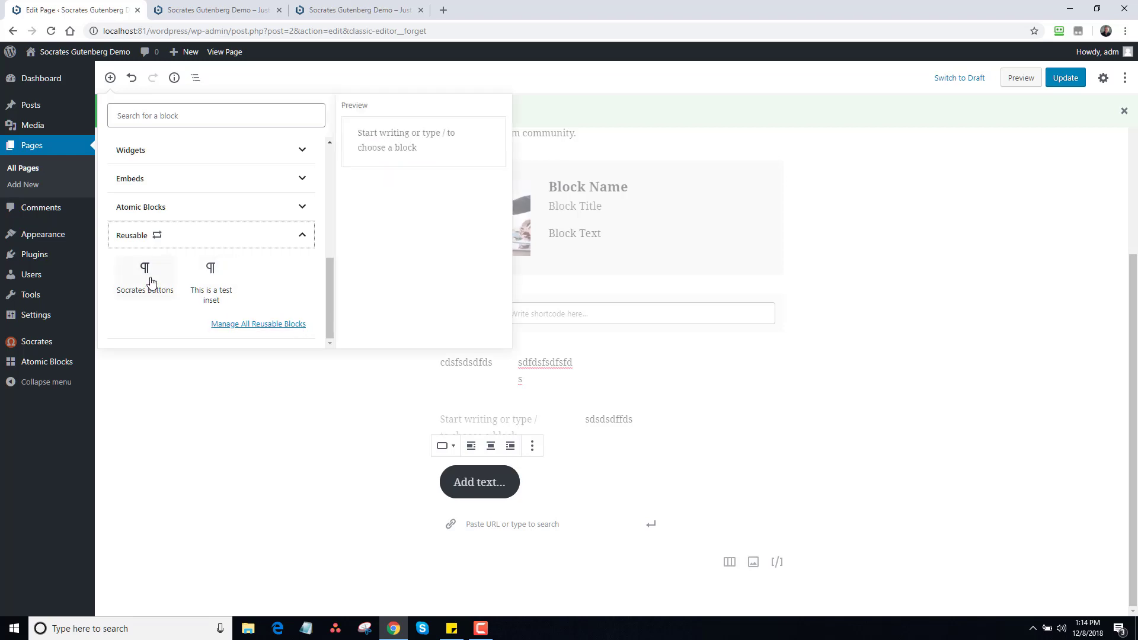
click(255, 325)
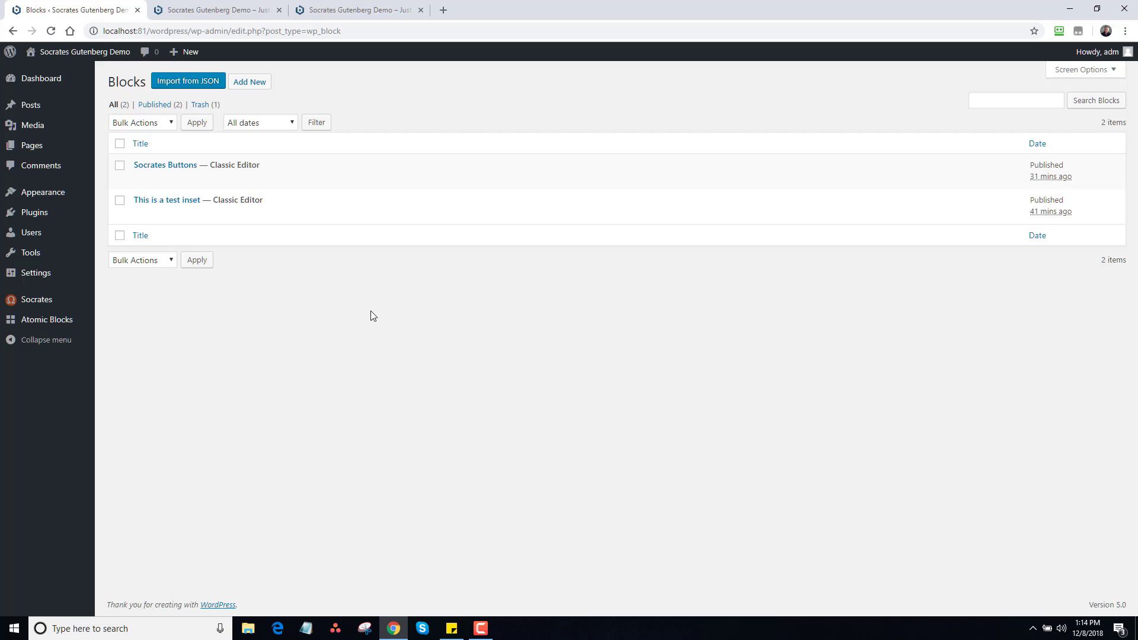
Look over the Blocks list showing 'Socrates Buttons' and 'This is a test inset'.
mouse_move(187, 163)
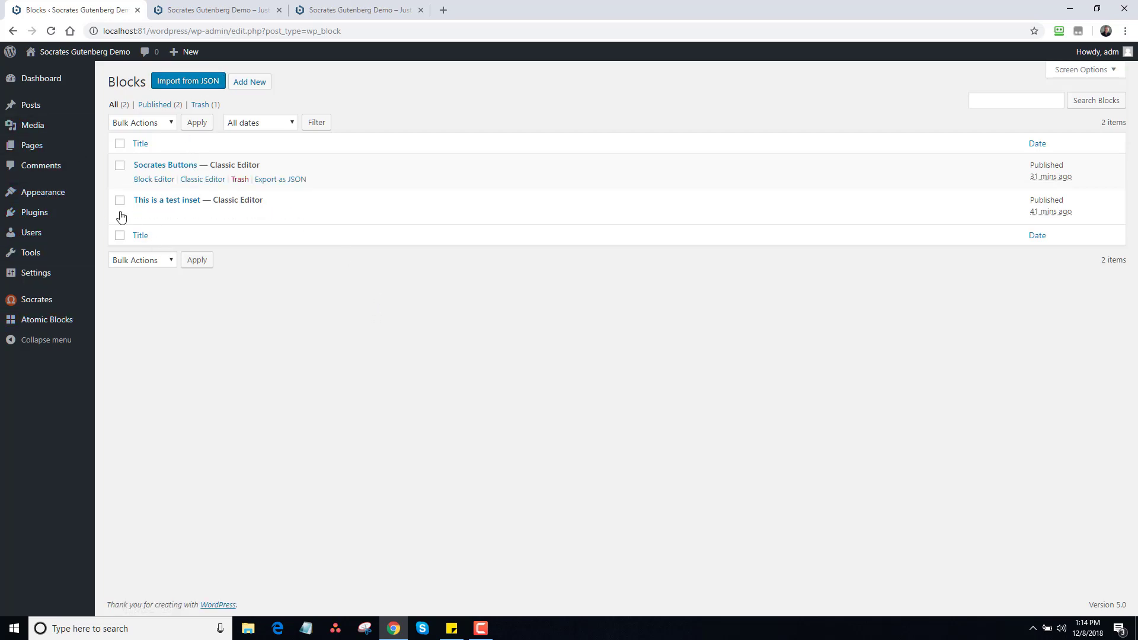
mouse_move(236, 180)
mouse_move(170, 207)
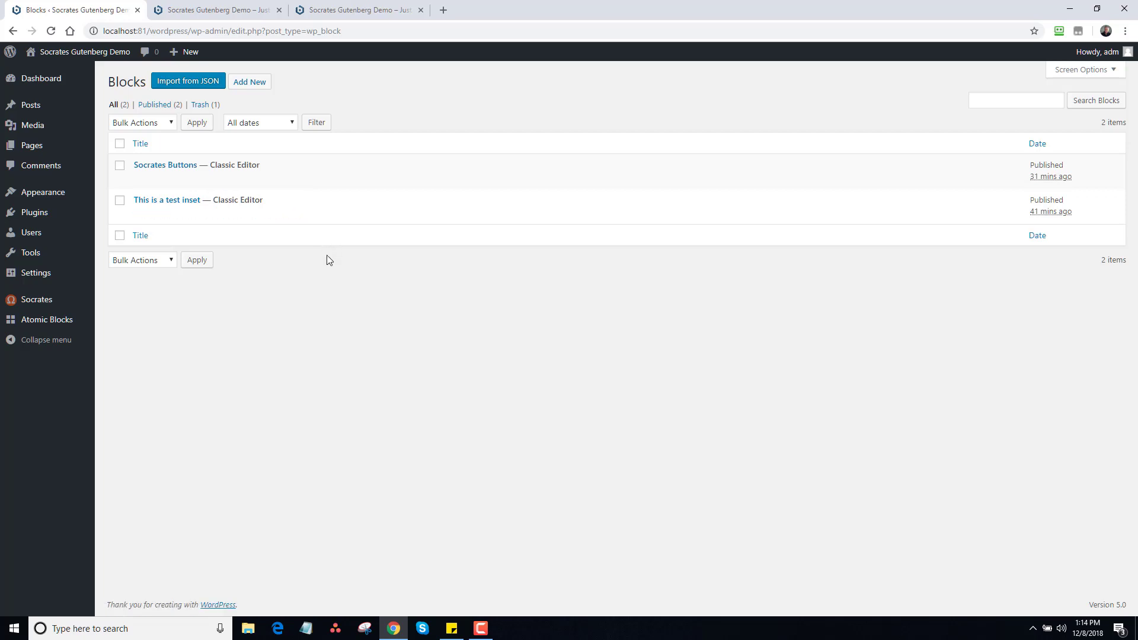
Start a new reusable block titled 'Google Adsense 300x250 Ad'.
click(249, 81)
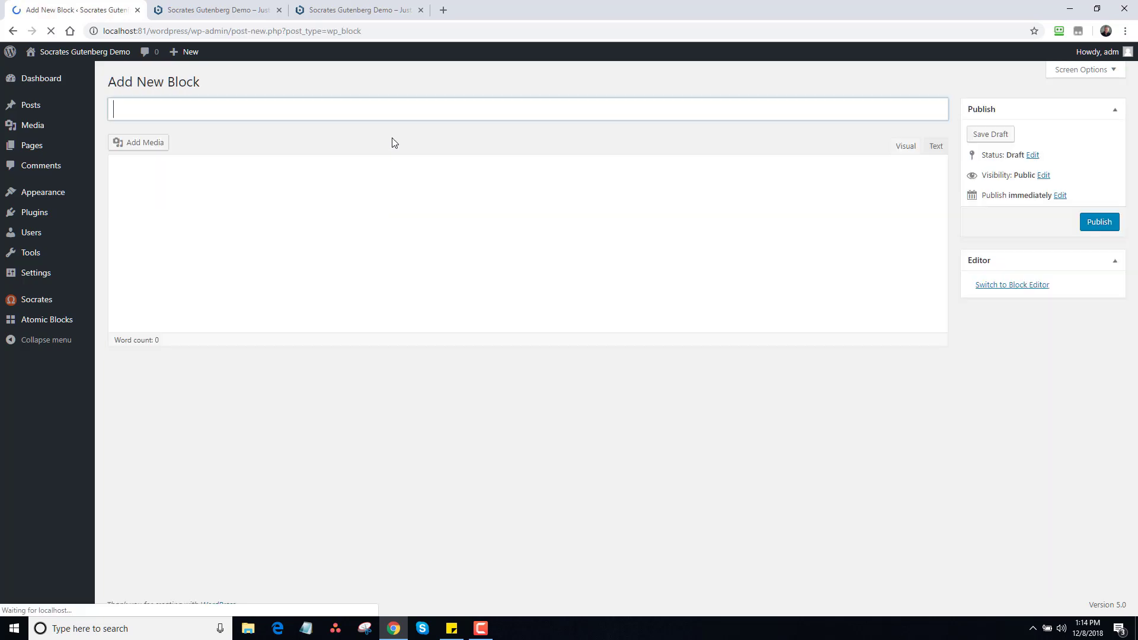
text(Google Adsense)
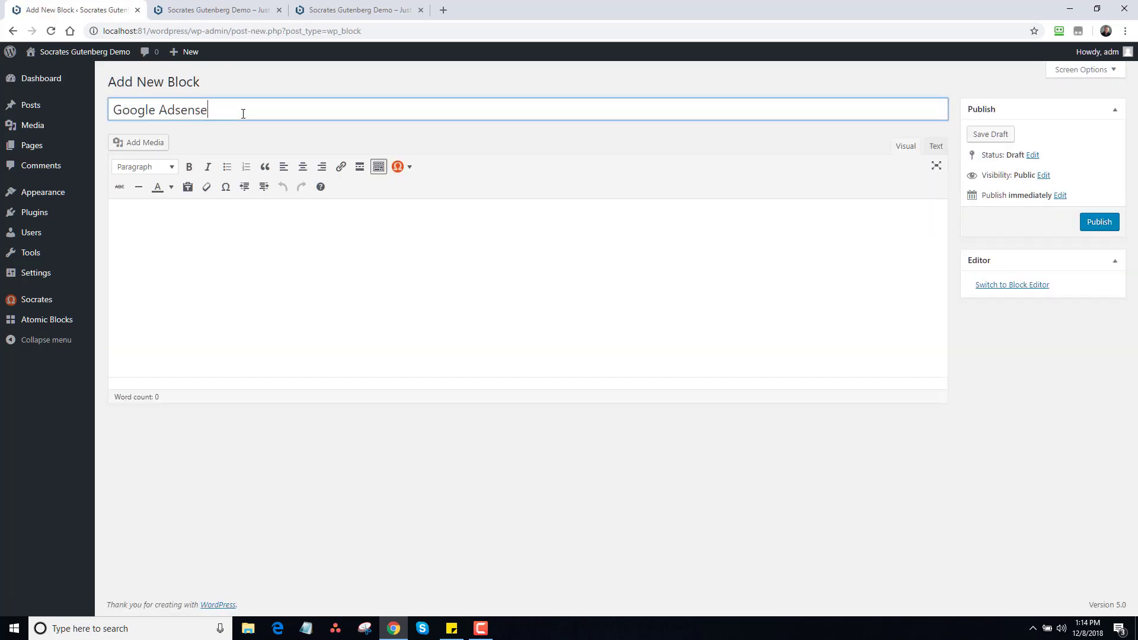
text( 300x256)
key(BackSpace)
text(0 Ad)
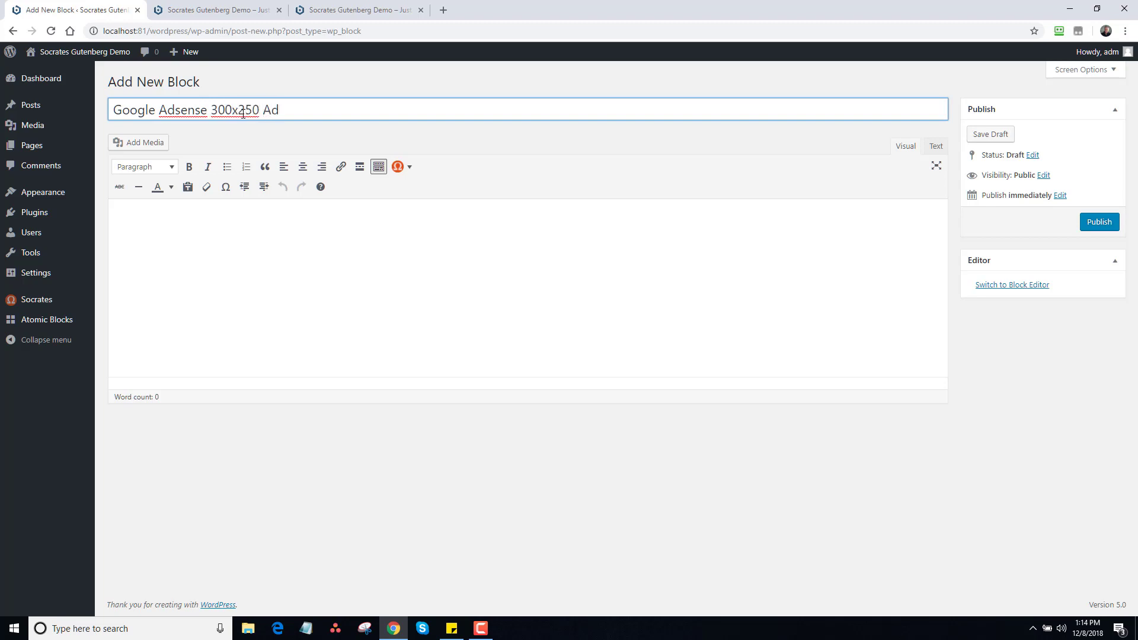
Enter placeholder content 'werfewrewerewrewrewr' in Text mode and publish the block.
click(269, 259)
click(936, 147)
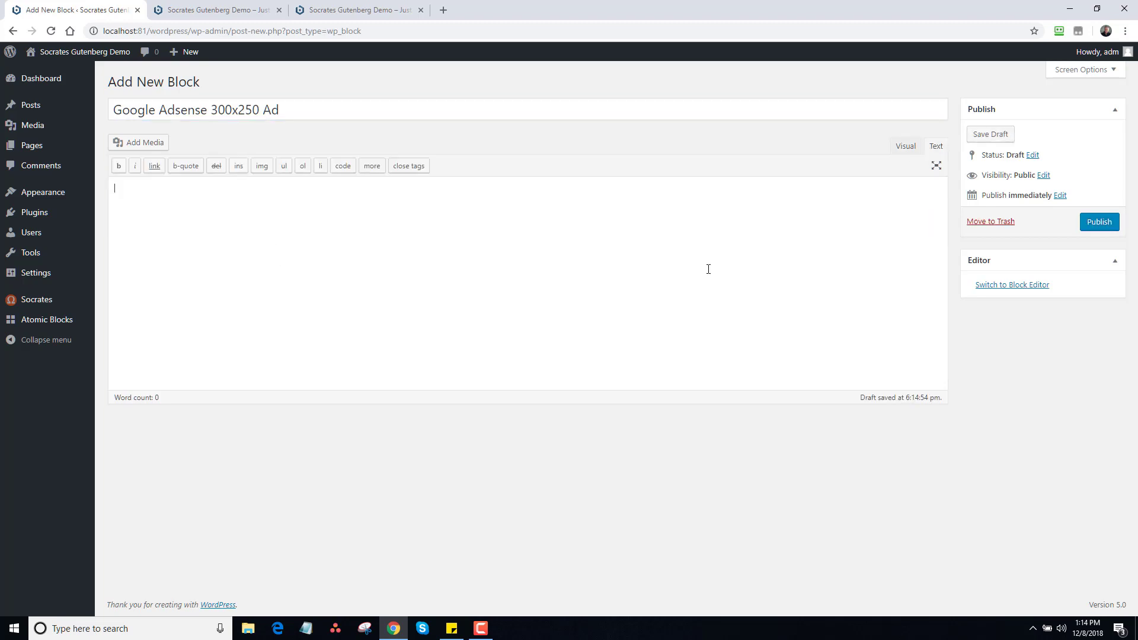
text(werfewrewerewrewrewrrwe)
click(1102, 223)
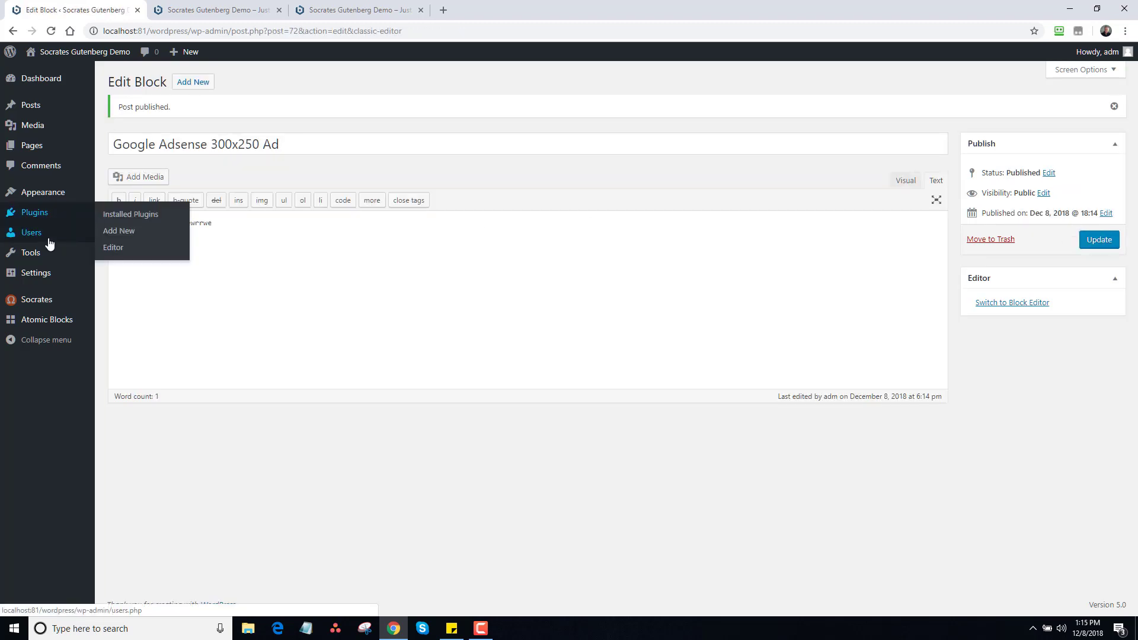
Navigate back toward the reusable blocks list with the browser's back button.
click(43, 259)
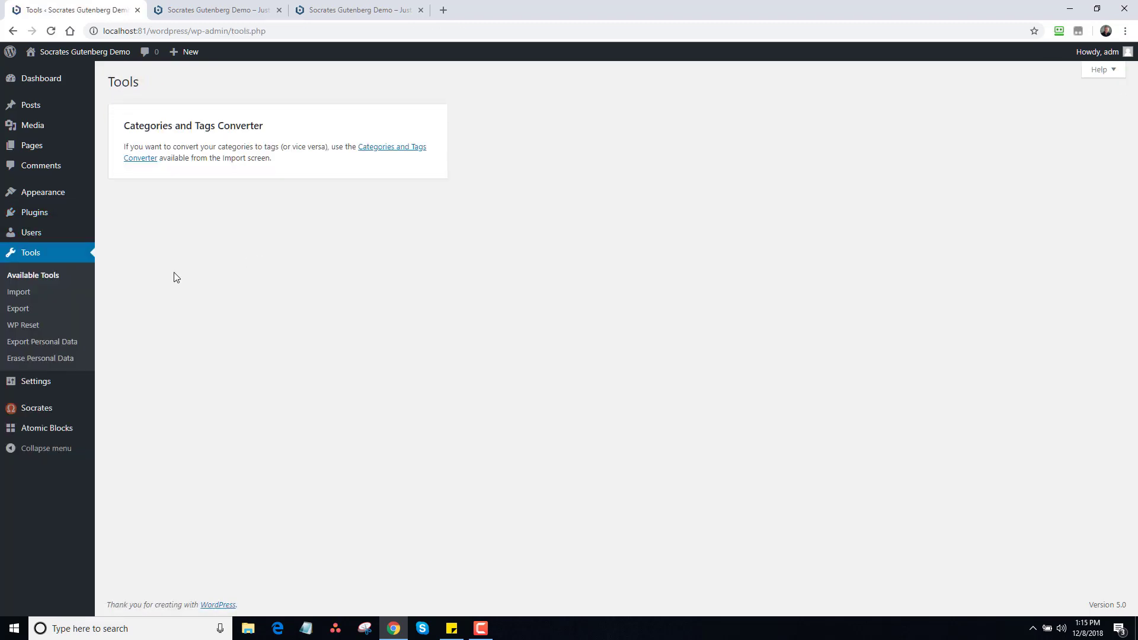
click(11, 32)
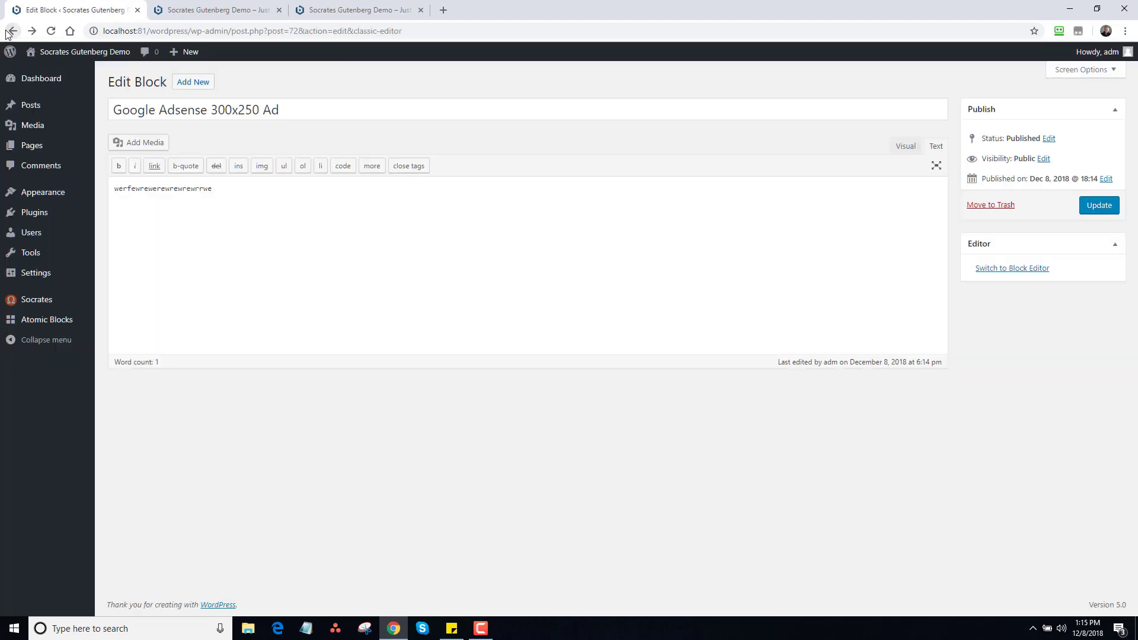
click(11, 31)
Export the 'Google Adsense 300x250 Ad' block from the Blocks list as JSON.
click(12, 32)
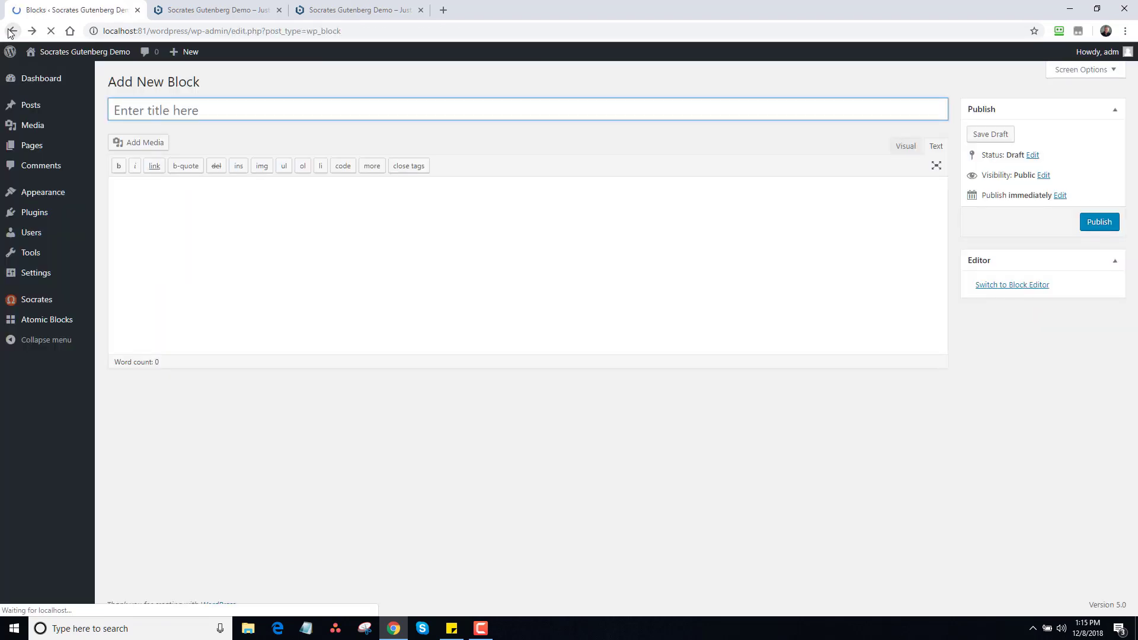
mouse_move(151, 176)
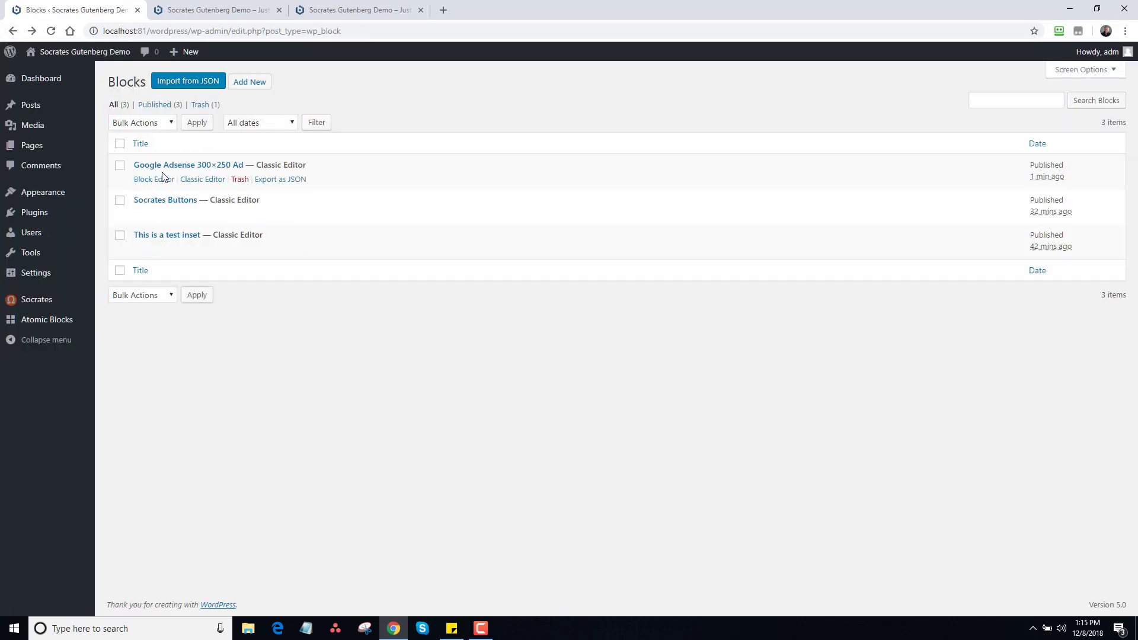
click(269, 184)
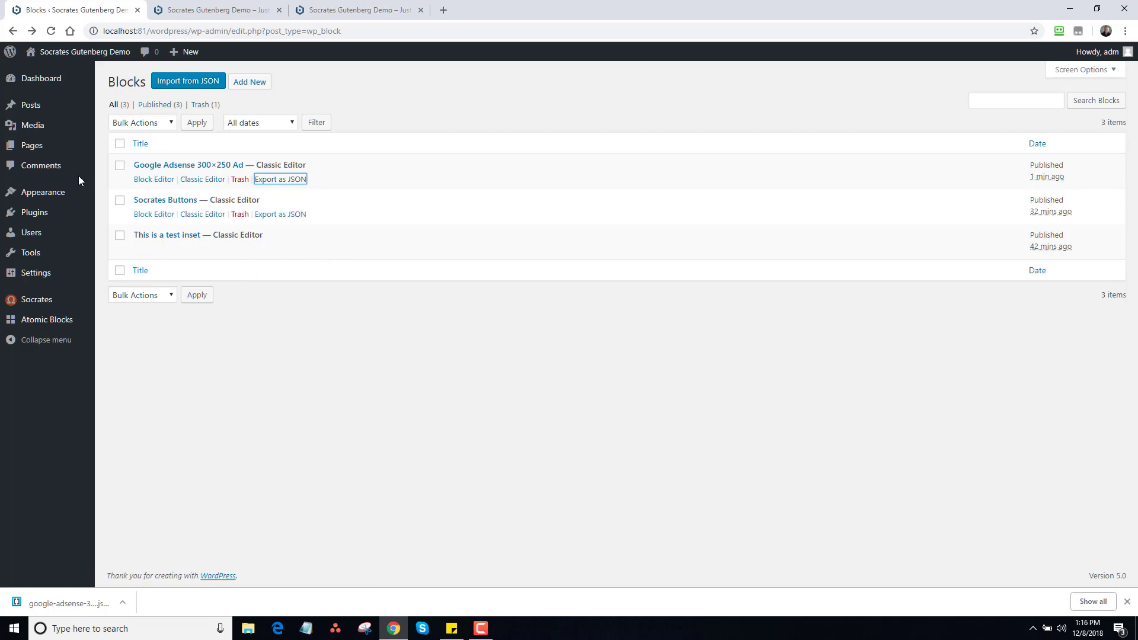
Open Sample Page in the classic editor and inspect the quote and profile box markup.
click(32, 145)
mouse_move(151, 221)
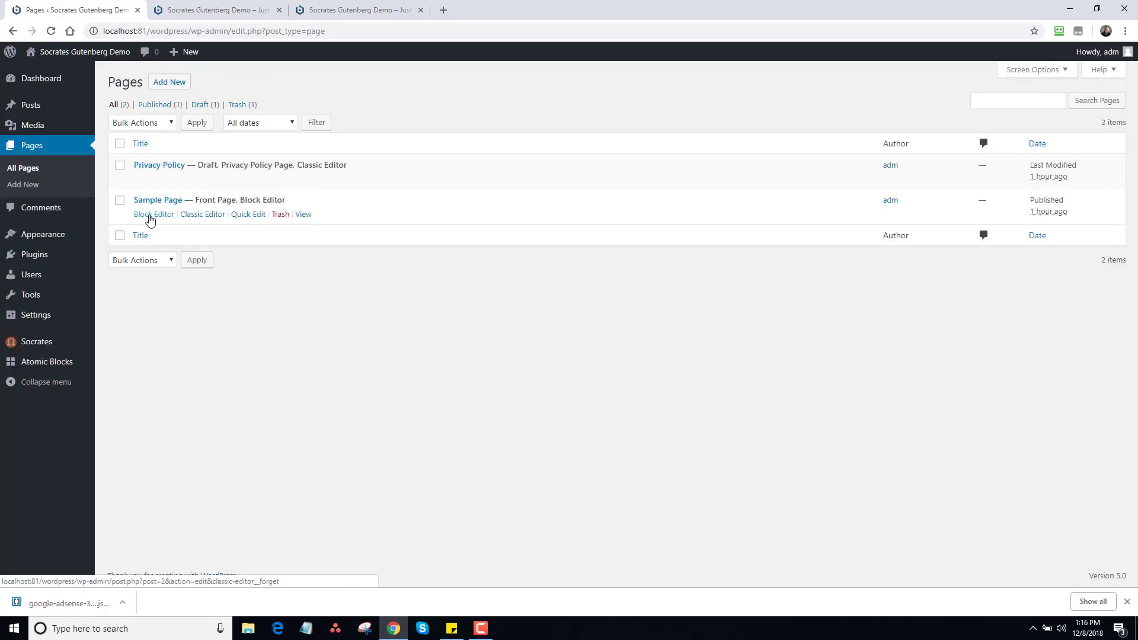
click(200, 215)
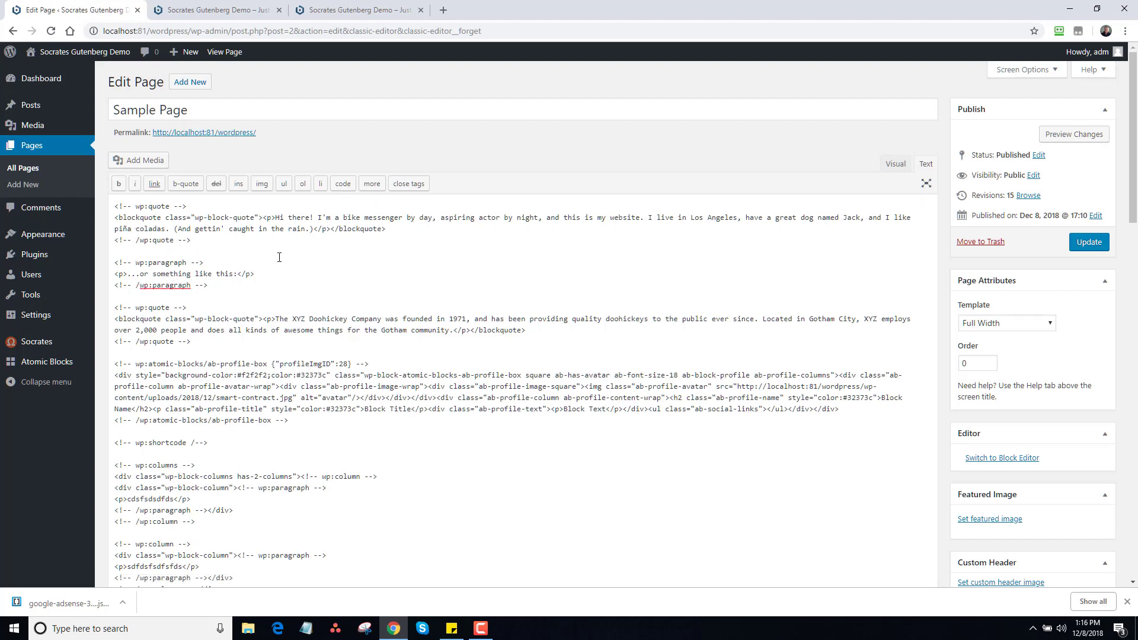
drag(213, 345, 115, 309)
click(142, 353)
drag(116, 365, 320, 428)
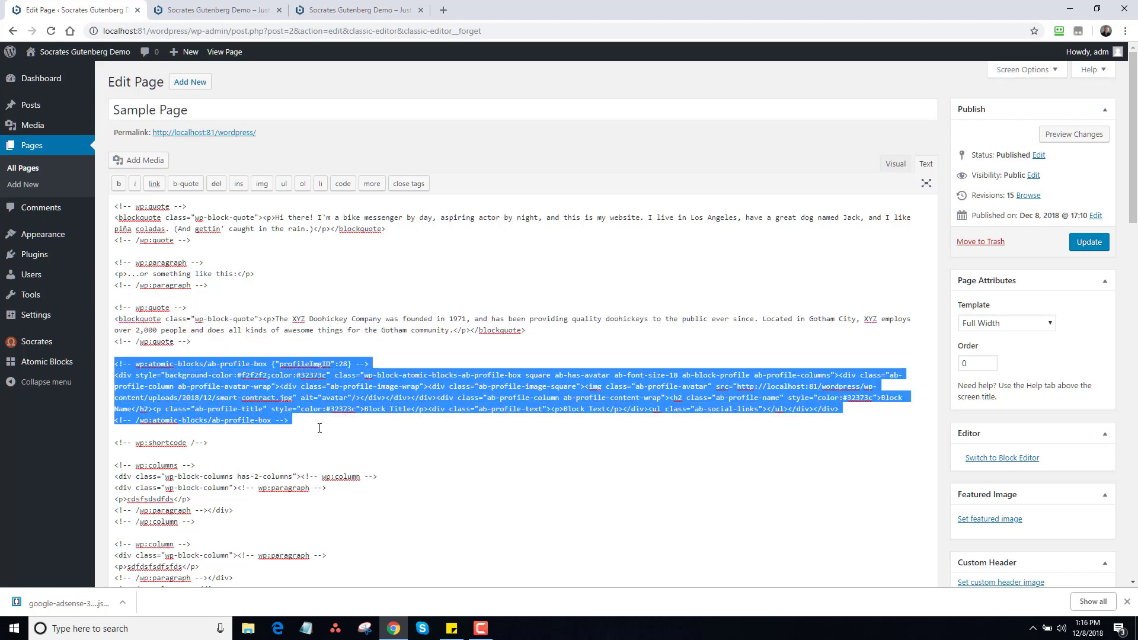
click(297, 432)
click(896, 165)
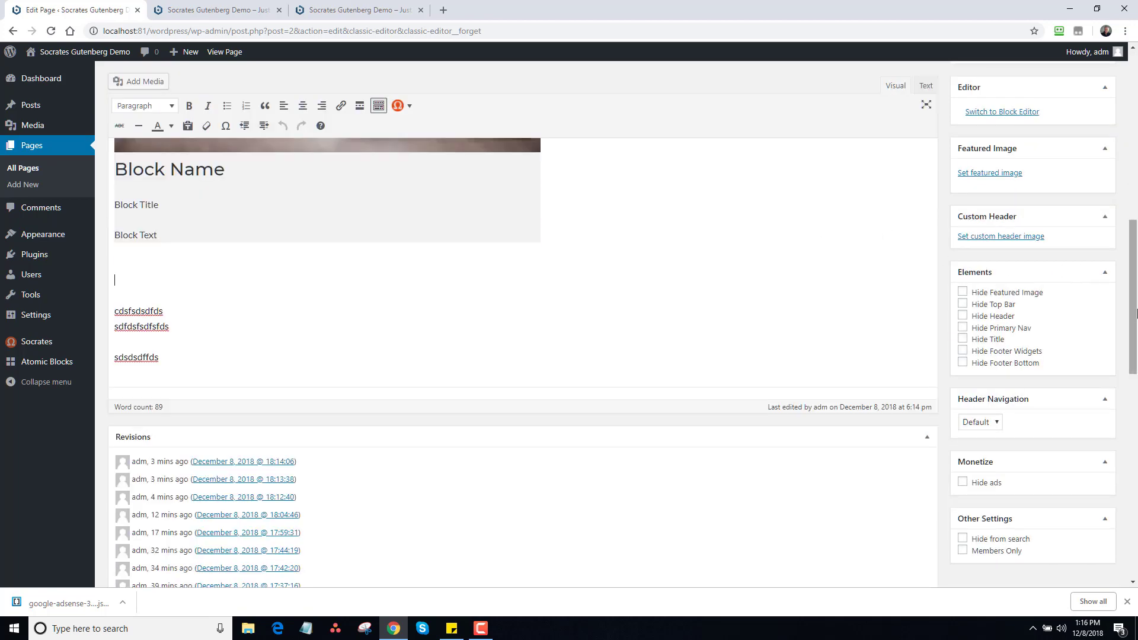
drag(1133, 309, 1055, 148)
Briefly open Sample Page in the block editor, then return to All Pages.
click(40, 171)
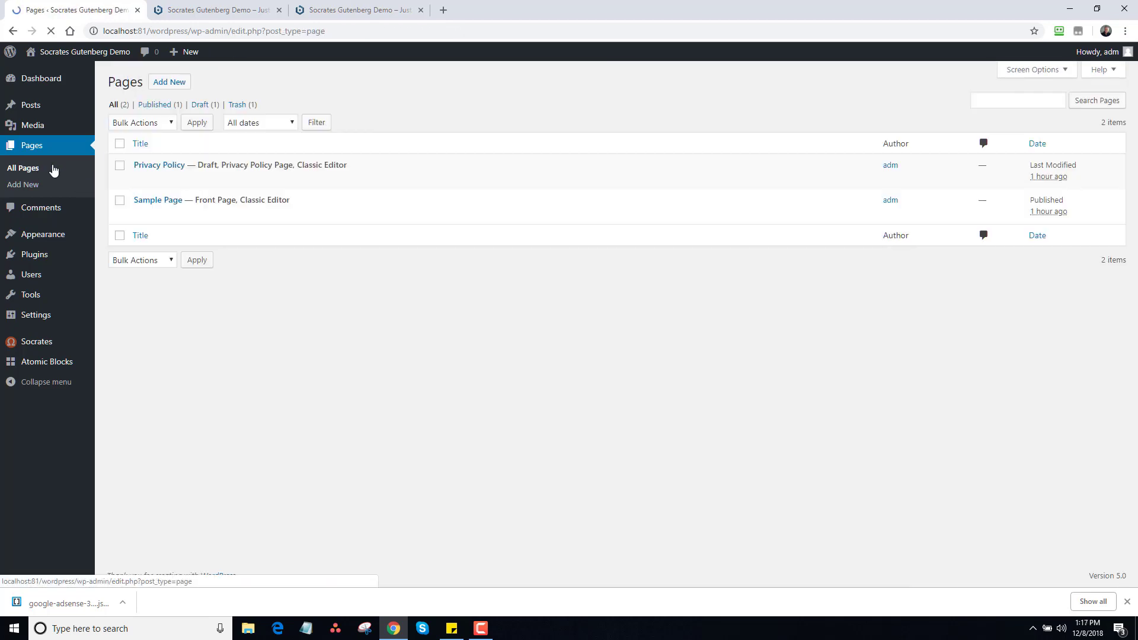
click(147, 214)
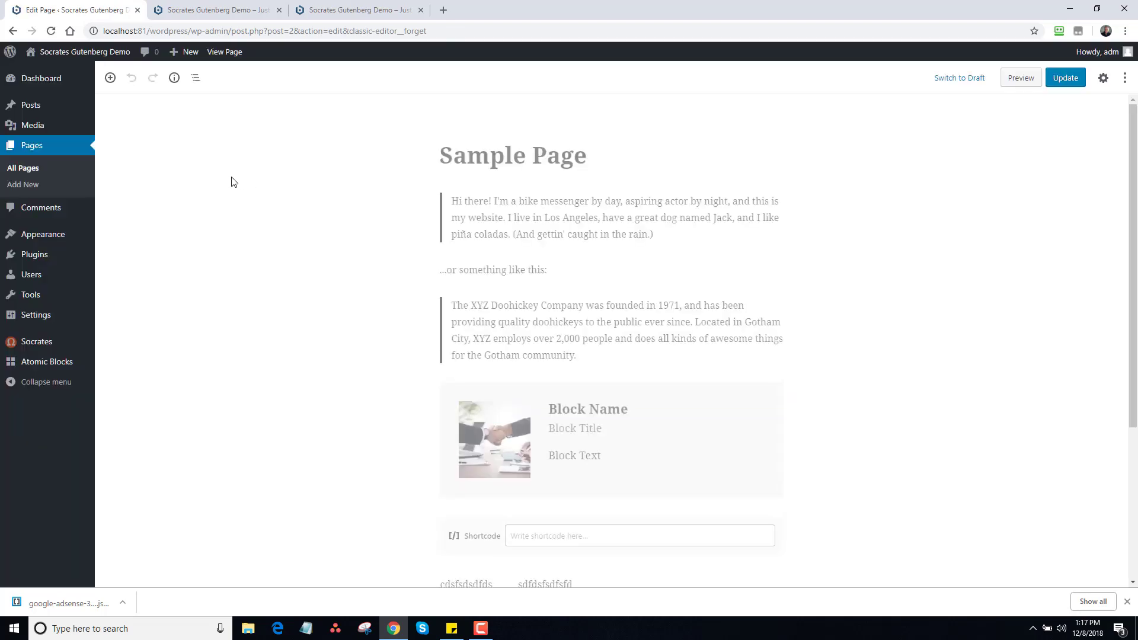
click(38, 170)
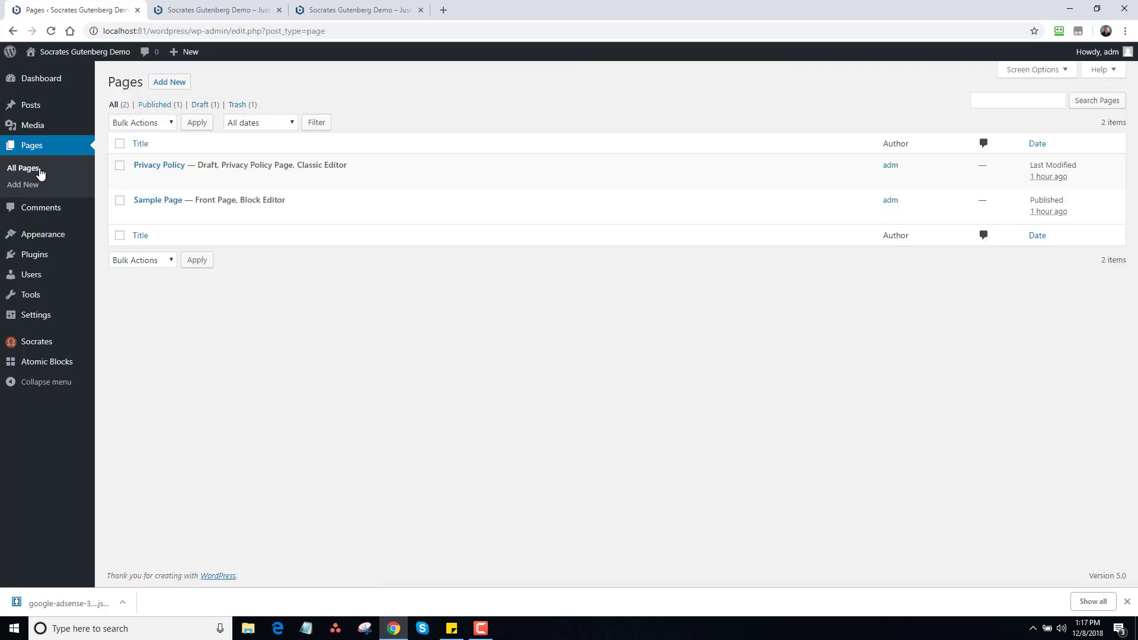
Open Sample Page in the classic editor and add empty lines above the opening quote.
click(202, 216)
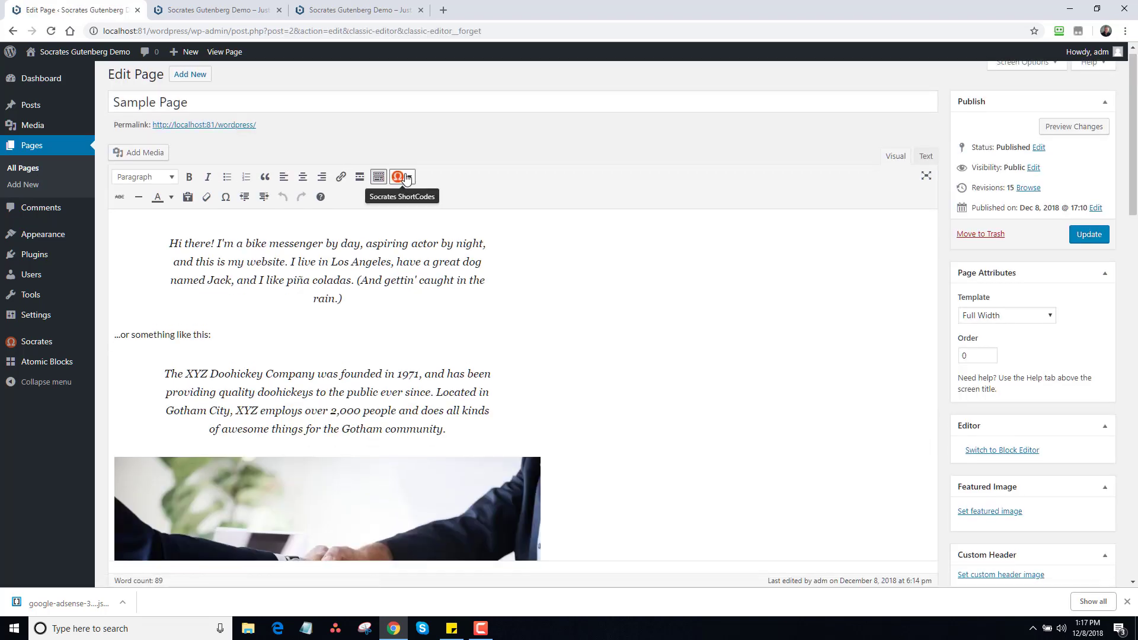
click(399, 175)
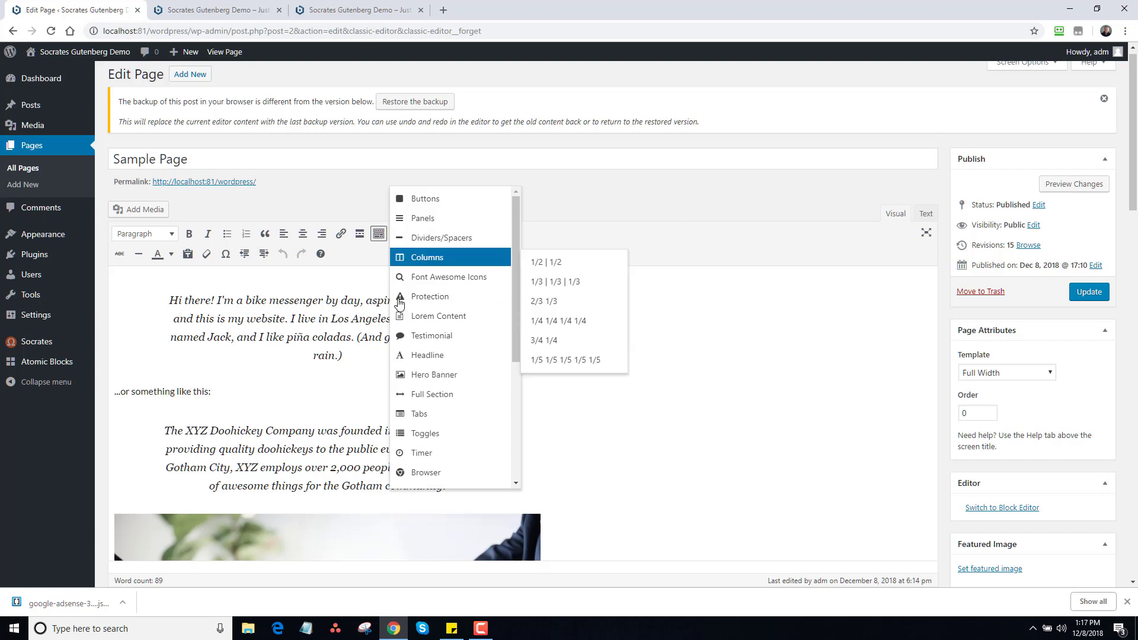
click(244, 337)
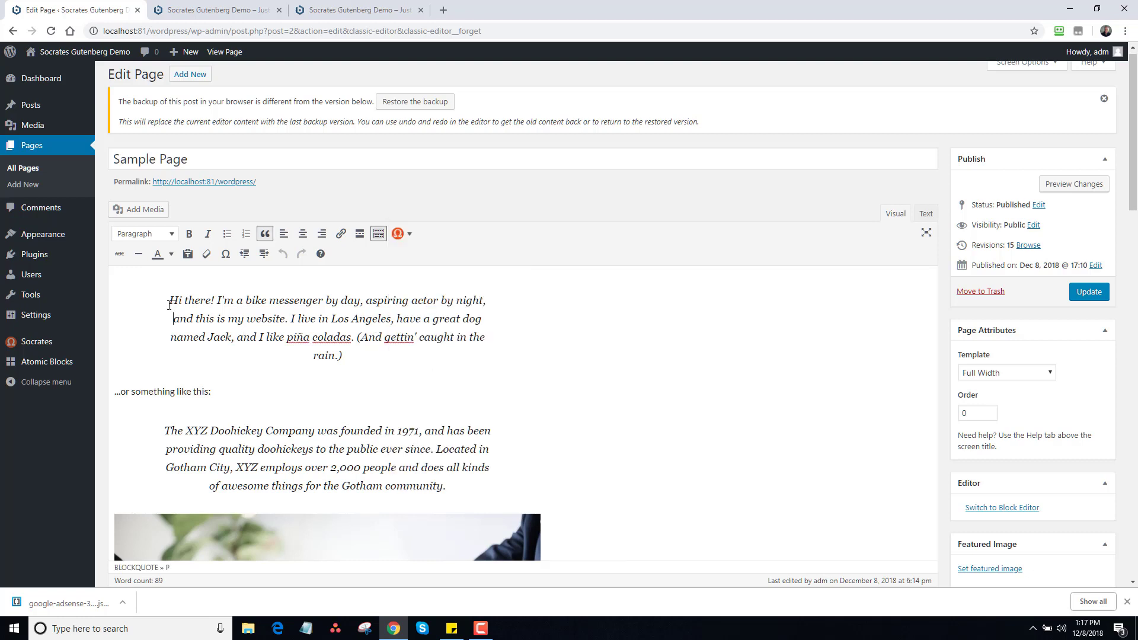
click(166, 300)
key(Return)
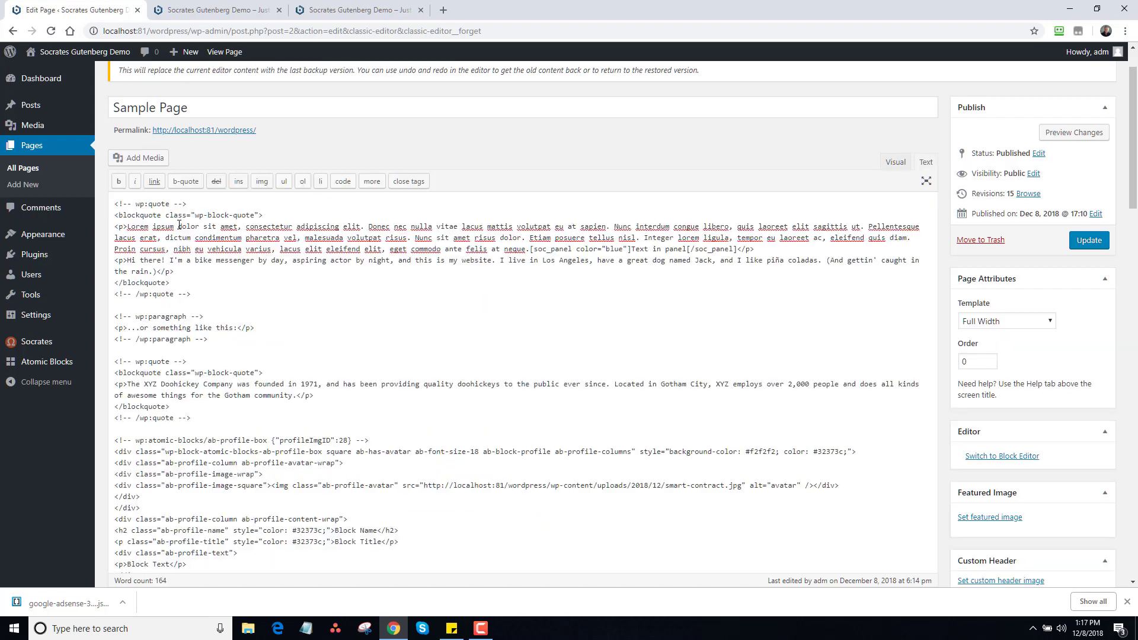
key(Return)
key(Return)
key(Return)
key(Return)
key(Return)
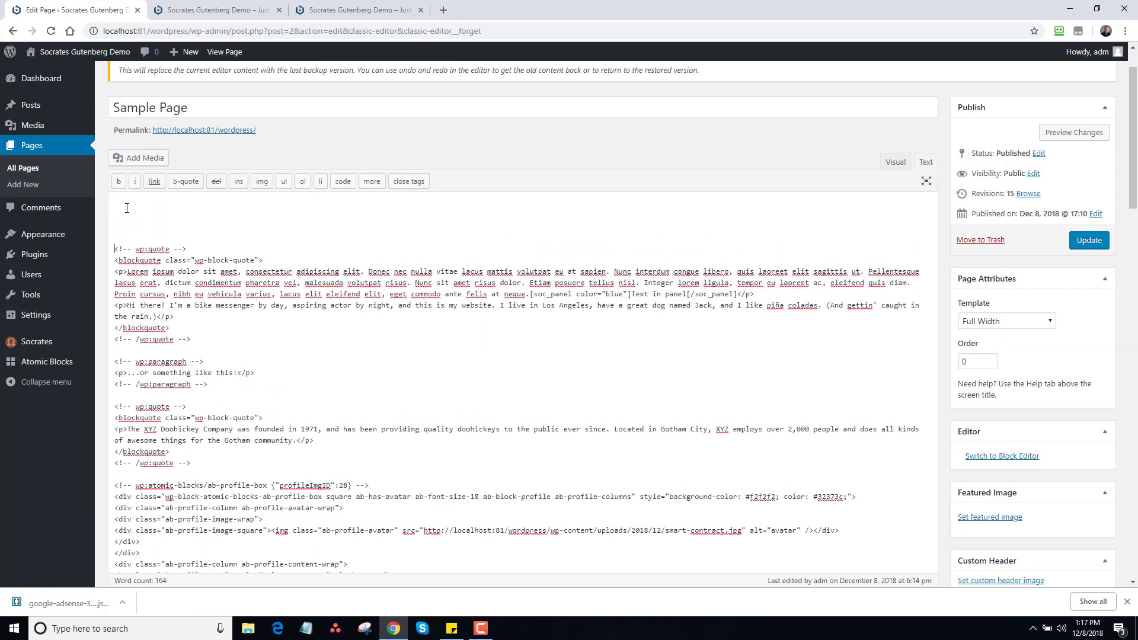
Insert a Socrates Blue Panel shortcode at the top with text 'sfsdfdsfdsfdsfdssdfsdf'.
click(889, 163)
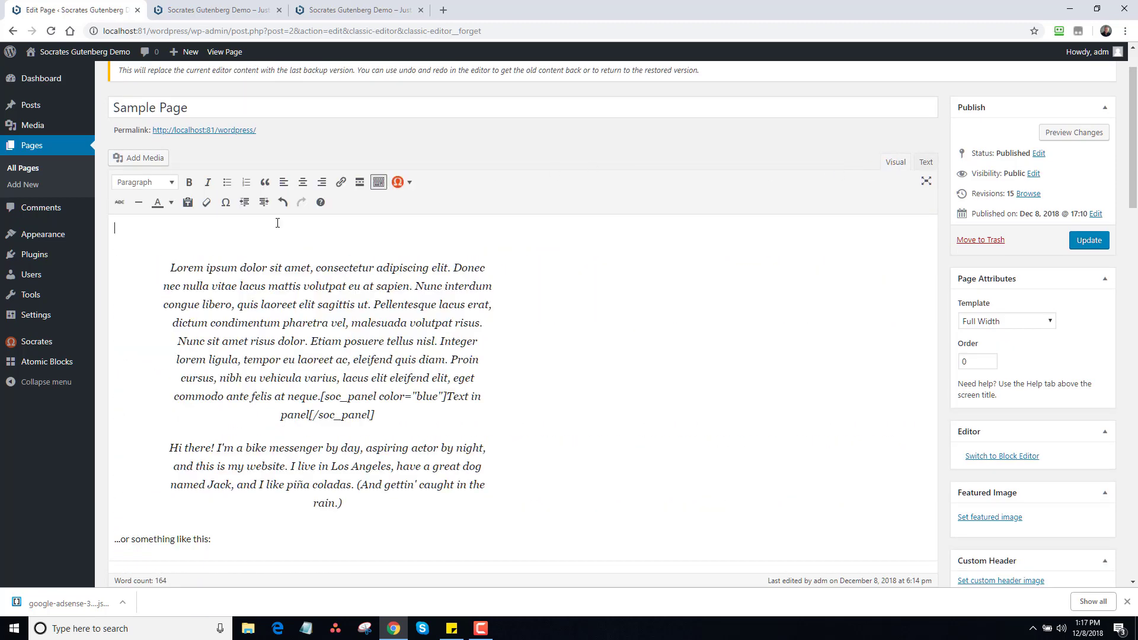
click(397, 182)
mouse_move(433, 229)
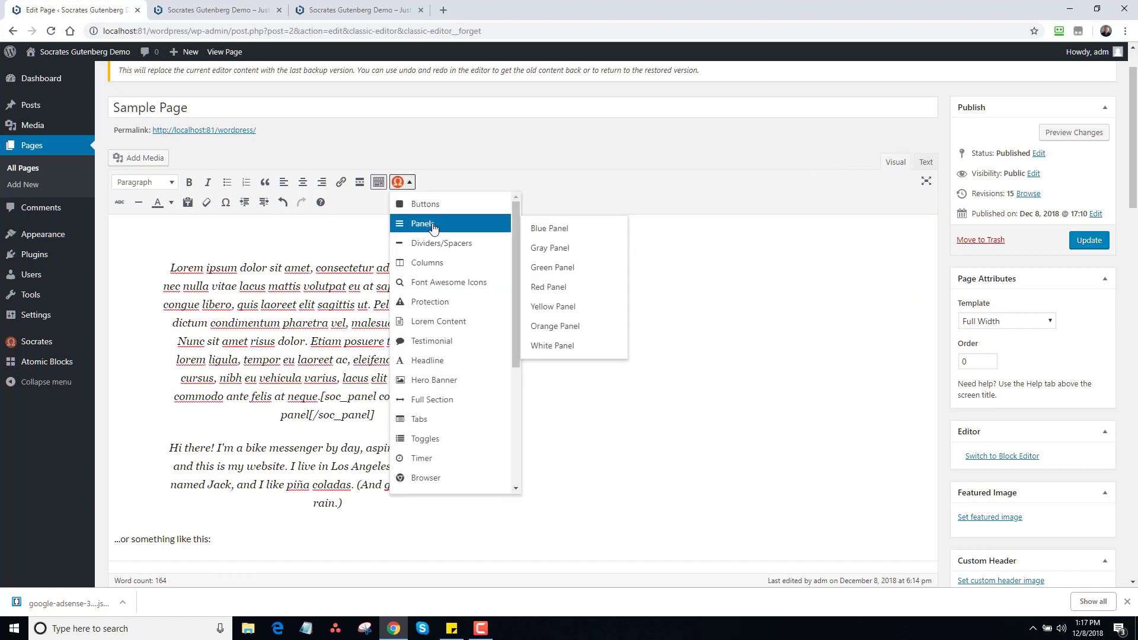
click(557, 229)
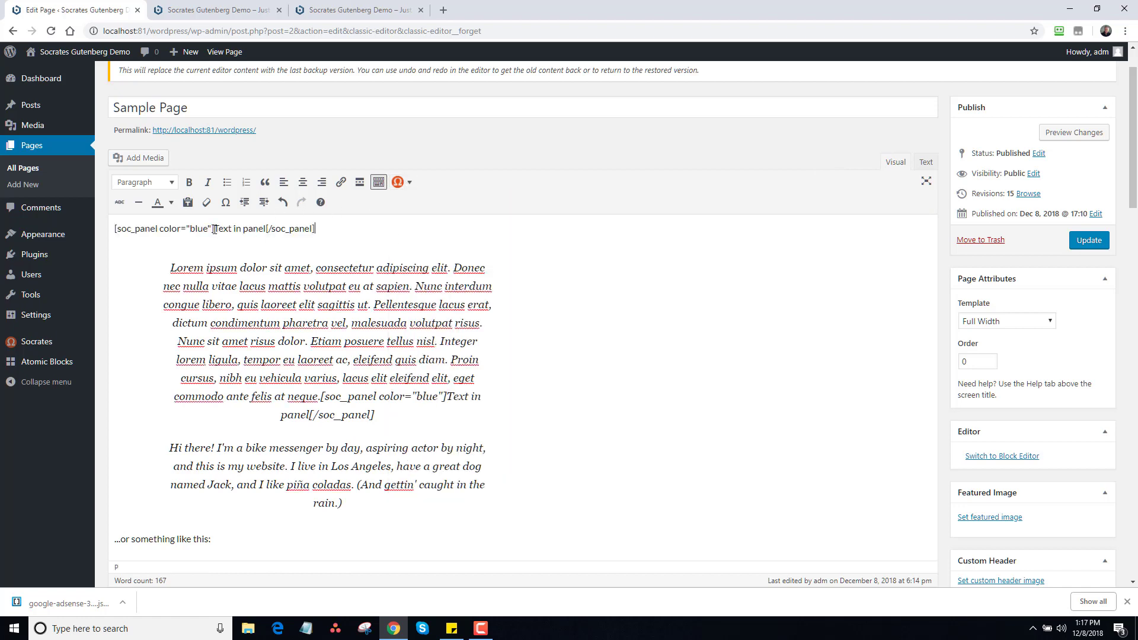
drag(215, 229, 271, 229)
text(sfsdfdsfdsfdsfdssdf)
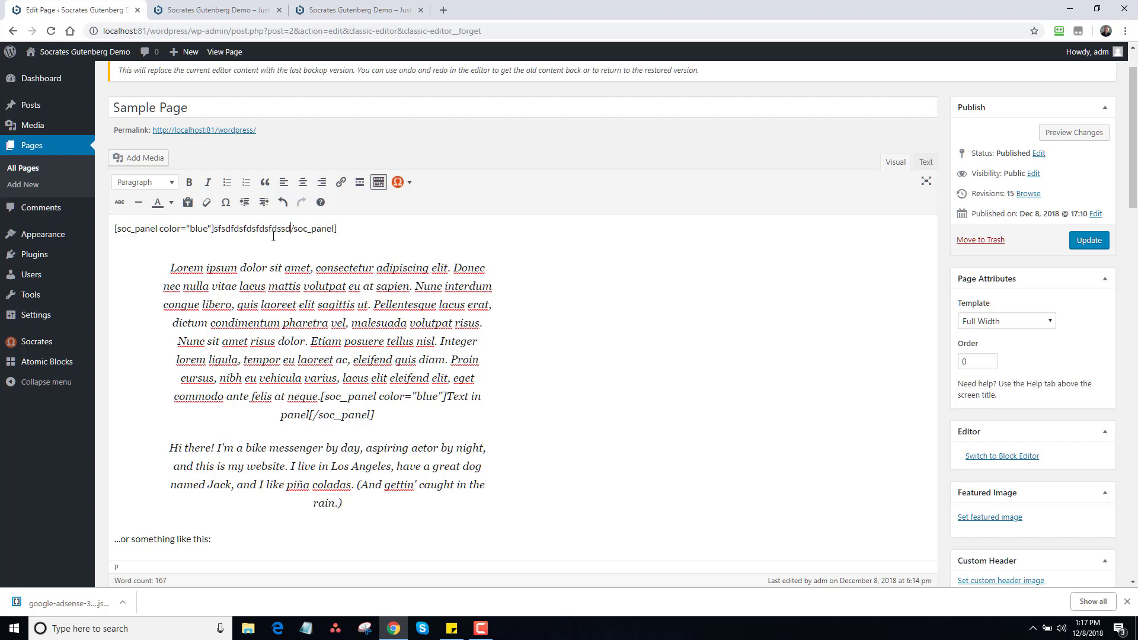
text(sdf)
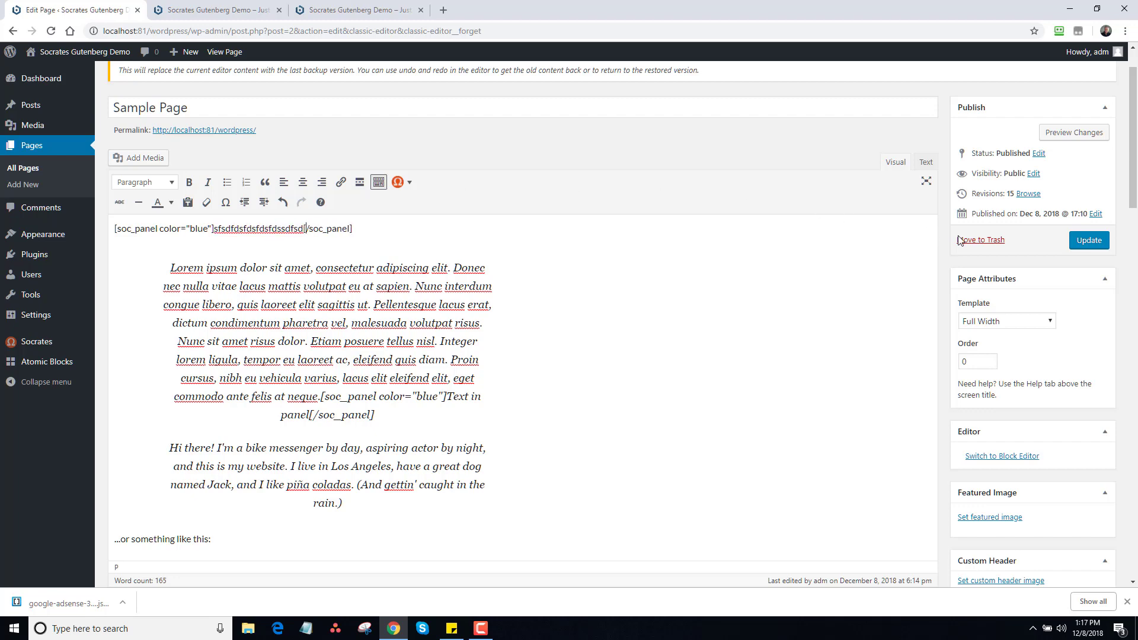
Update the page and reopen Sample Page in the block editor.
click(1091, 242)
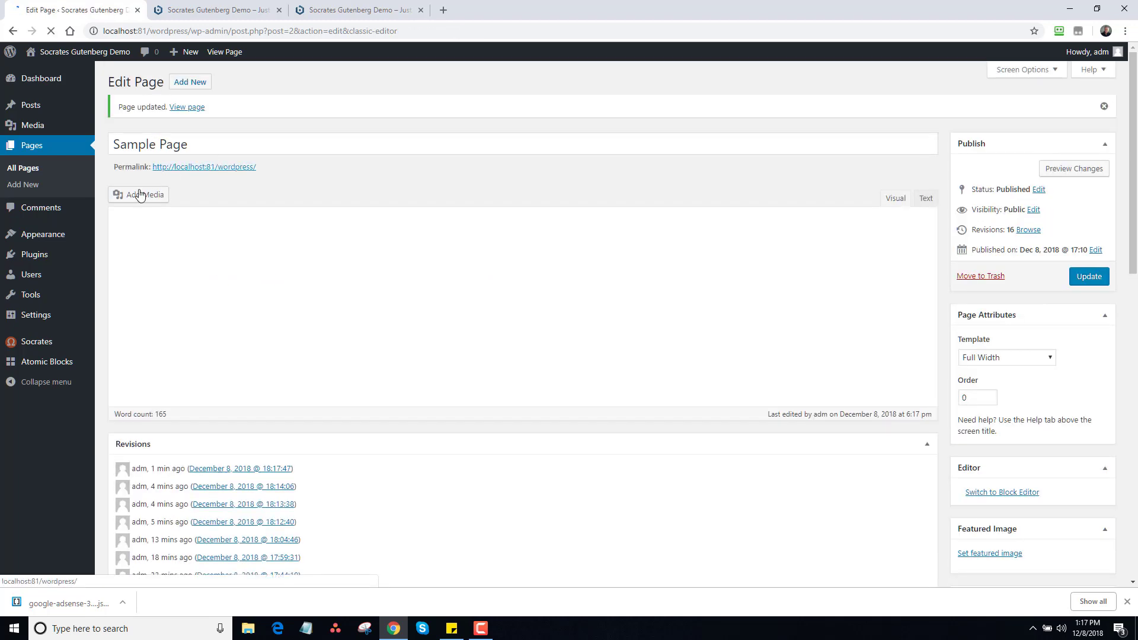
click(38, 173)
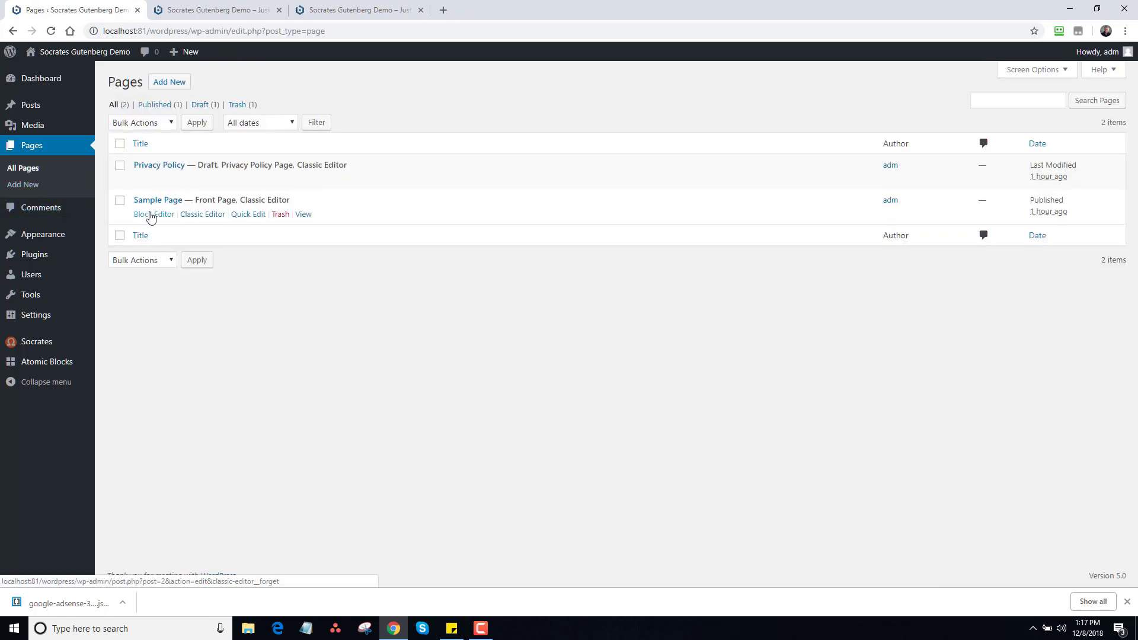
click(152, 215)
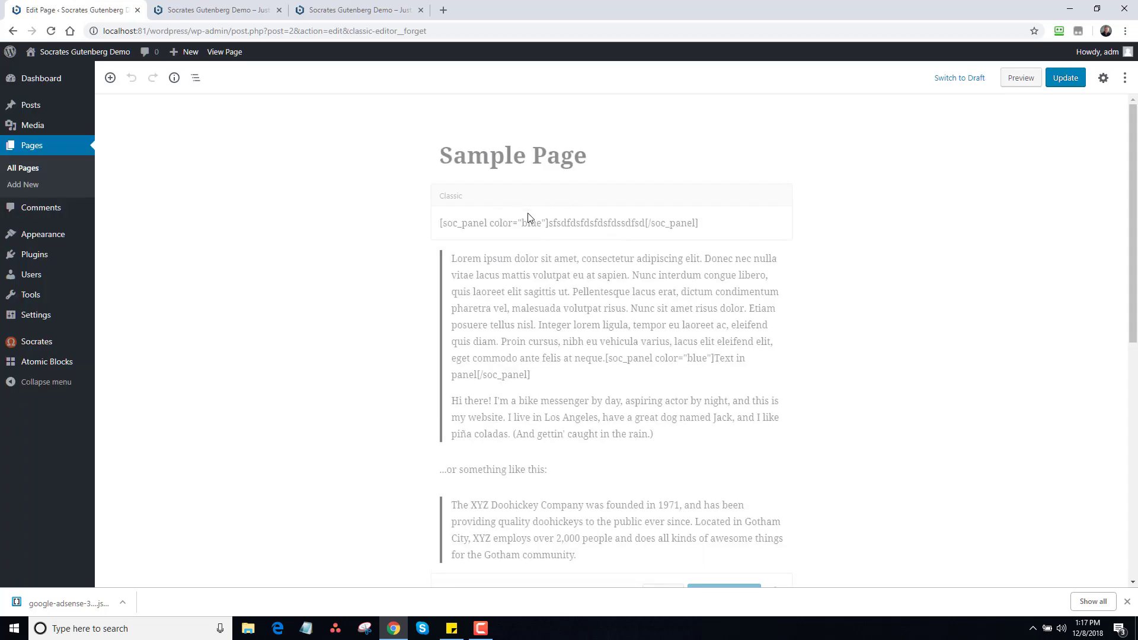
Convert the top Classic block into a blue panel Shortcode block and add a line after it.
click(622, 196)
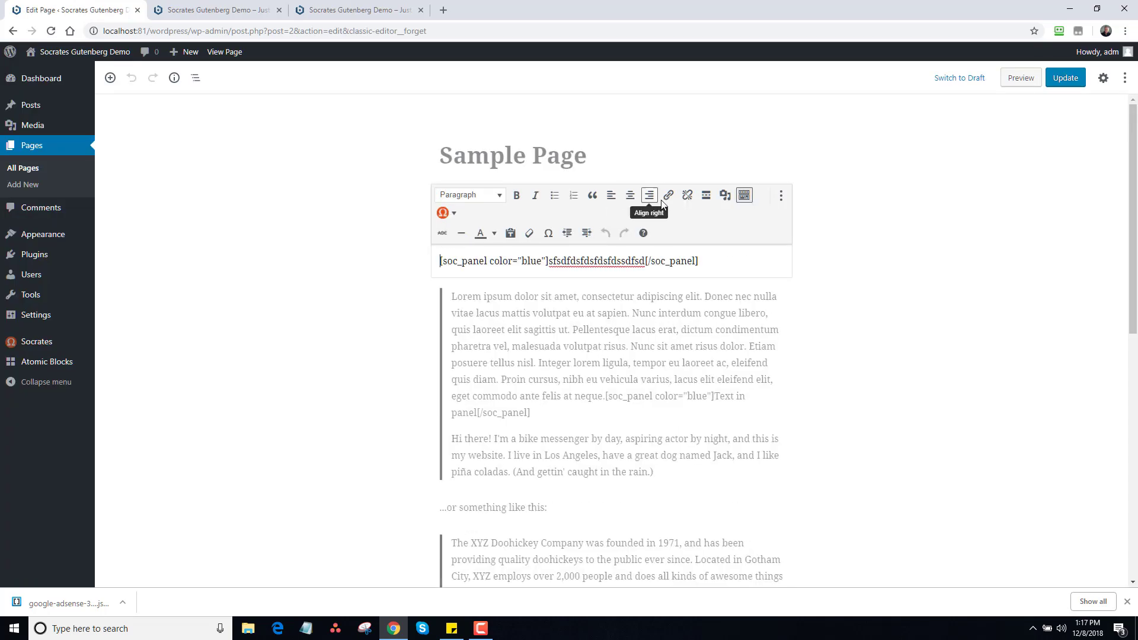
click(781, 196)
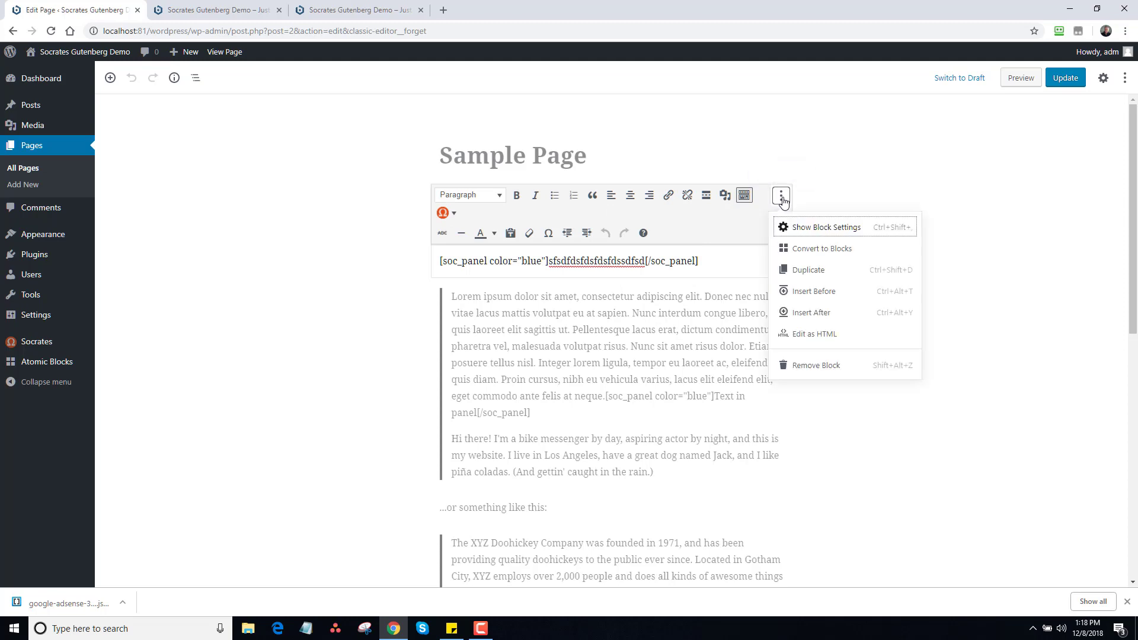
click(851, 249)
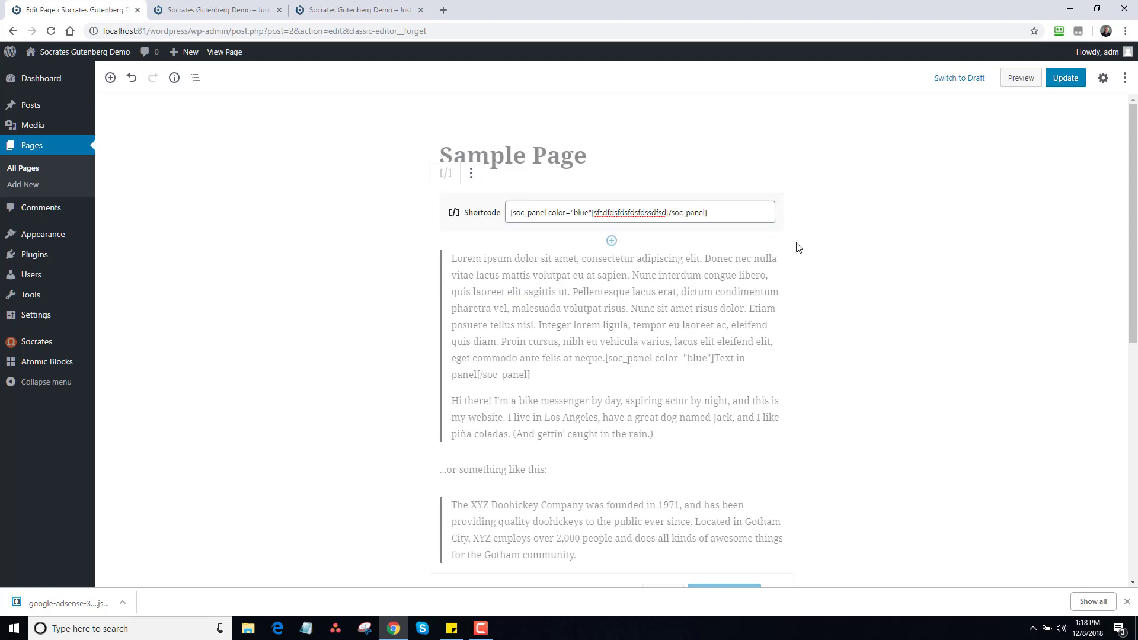
click(820, 252)
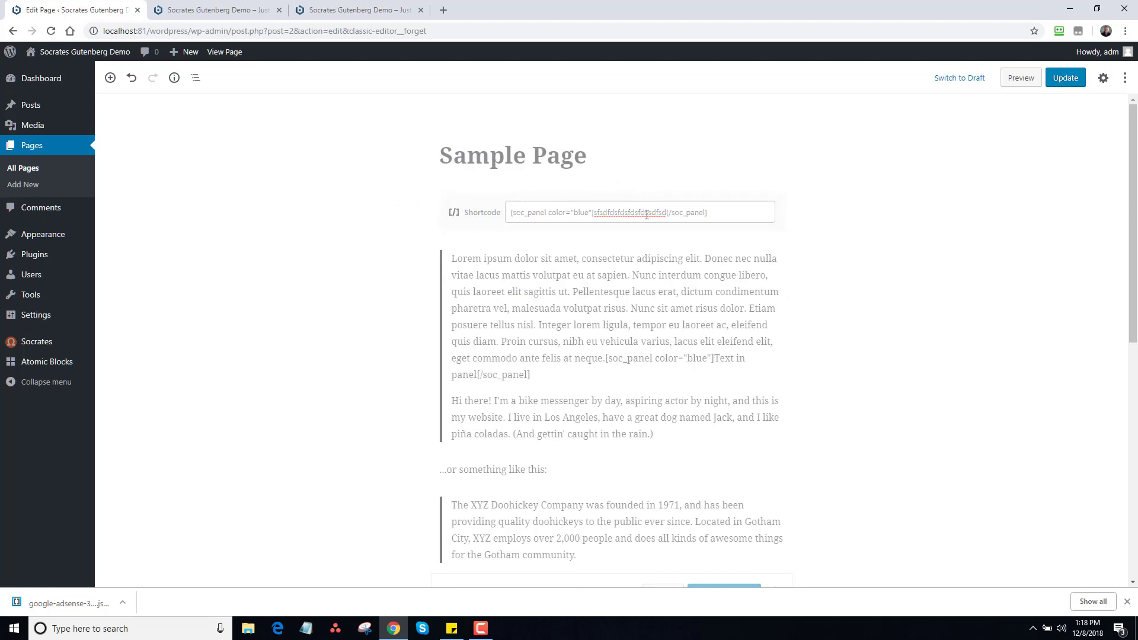
click(811, 230)
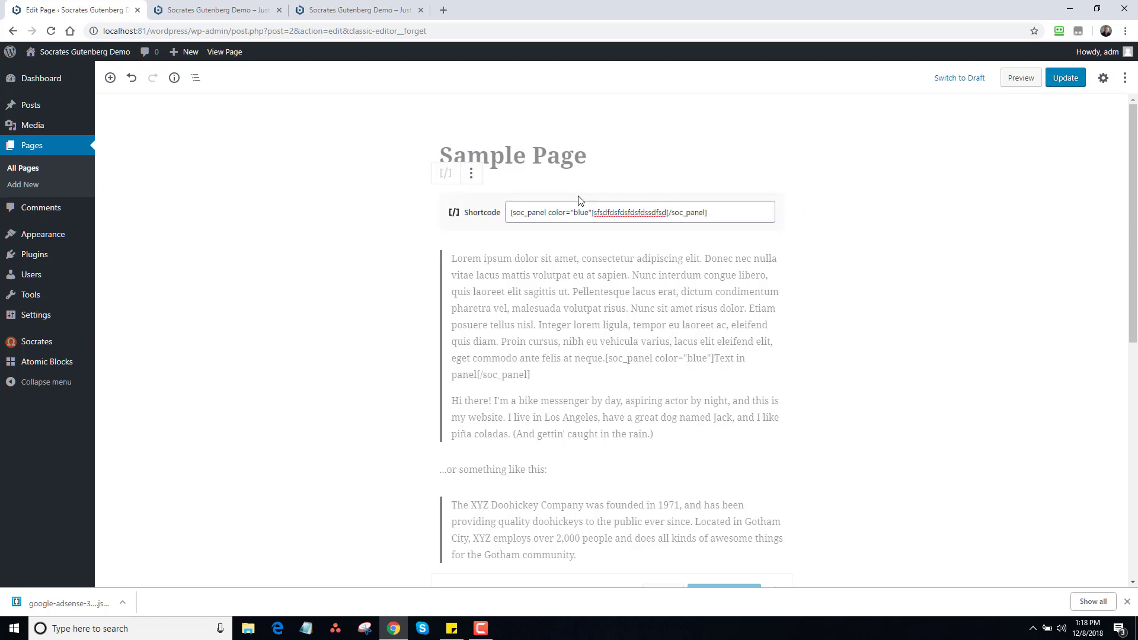
click(580, 213)
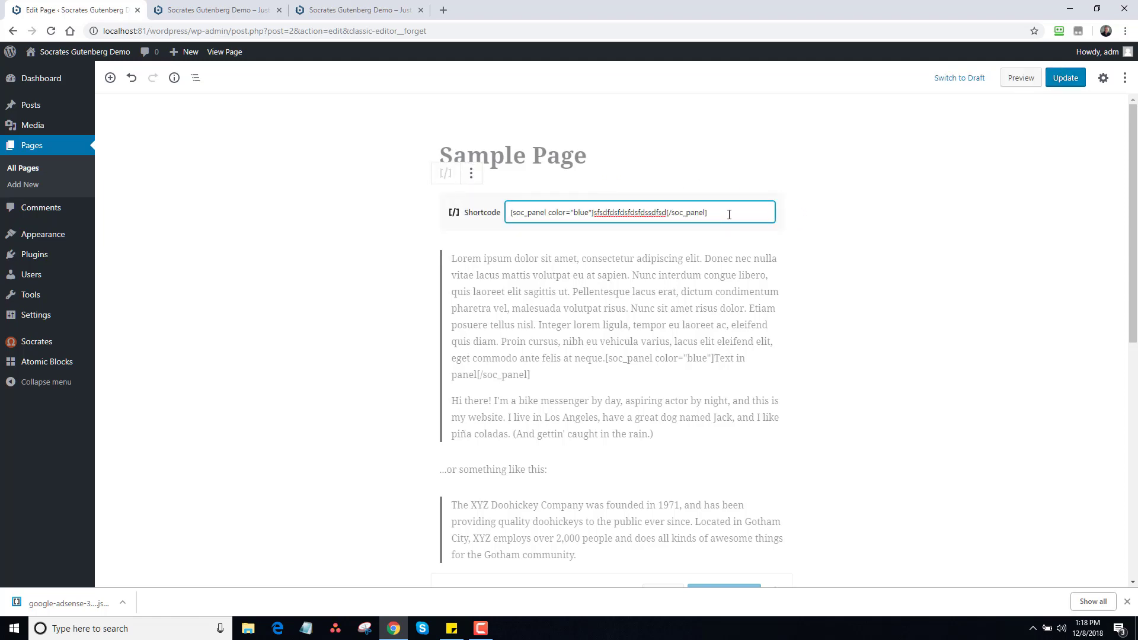
key(Return)
click(875, 258)
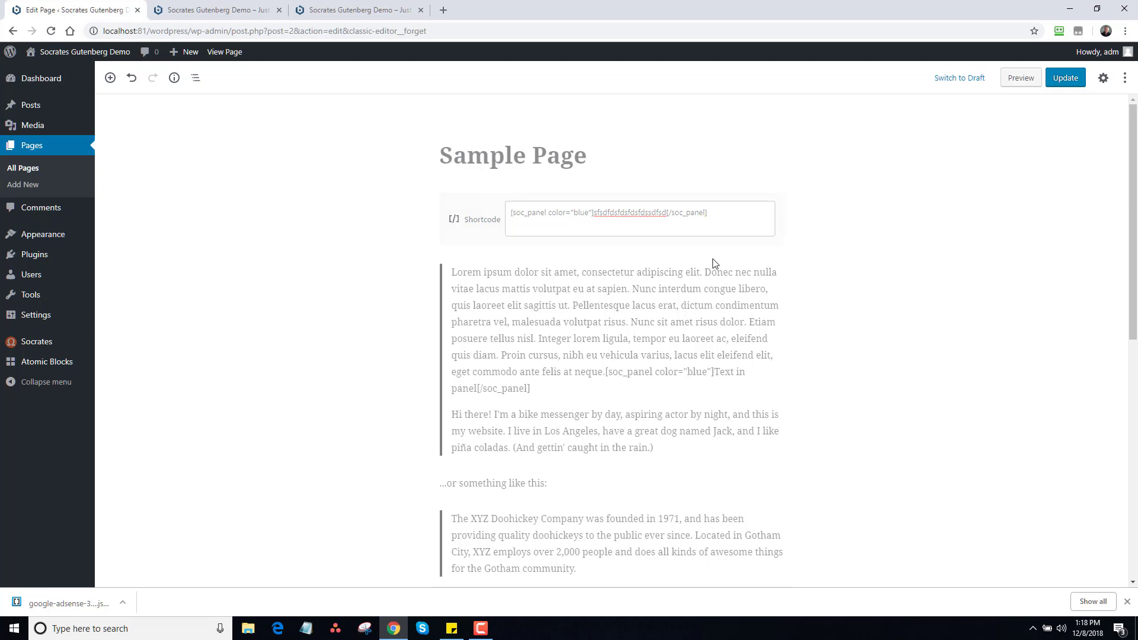
Insert the reusable 'Google Adsense 300x250 Ad' block above the shortcode block.
click(611, 184)
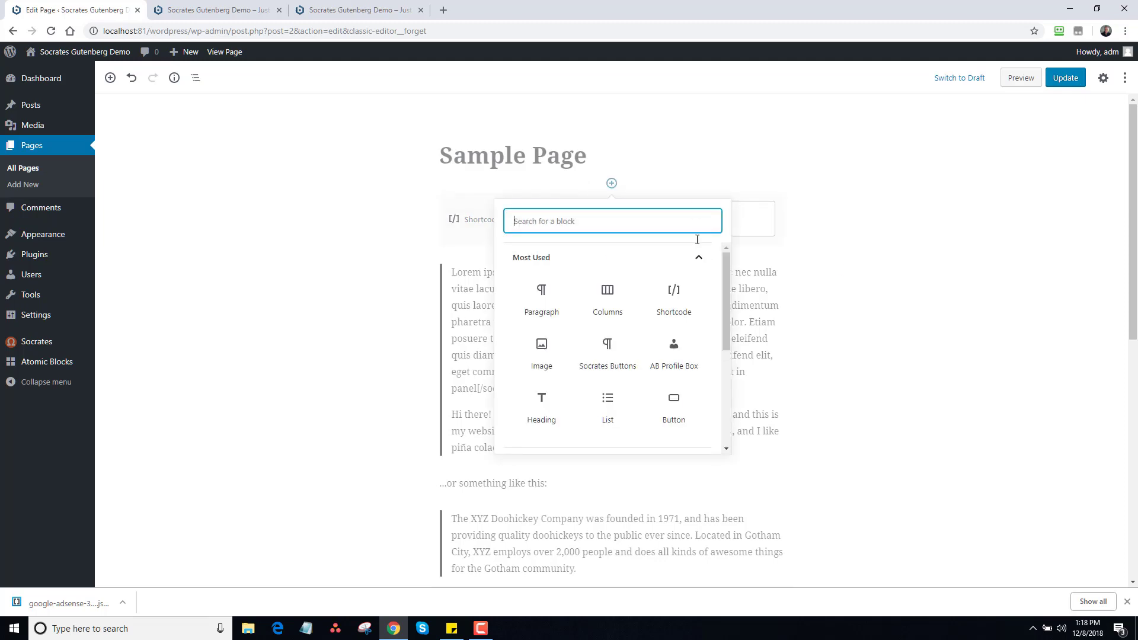
drag(721, 304, 721, 408)
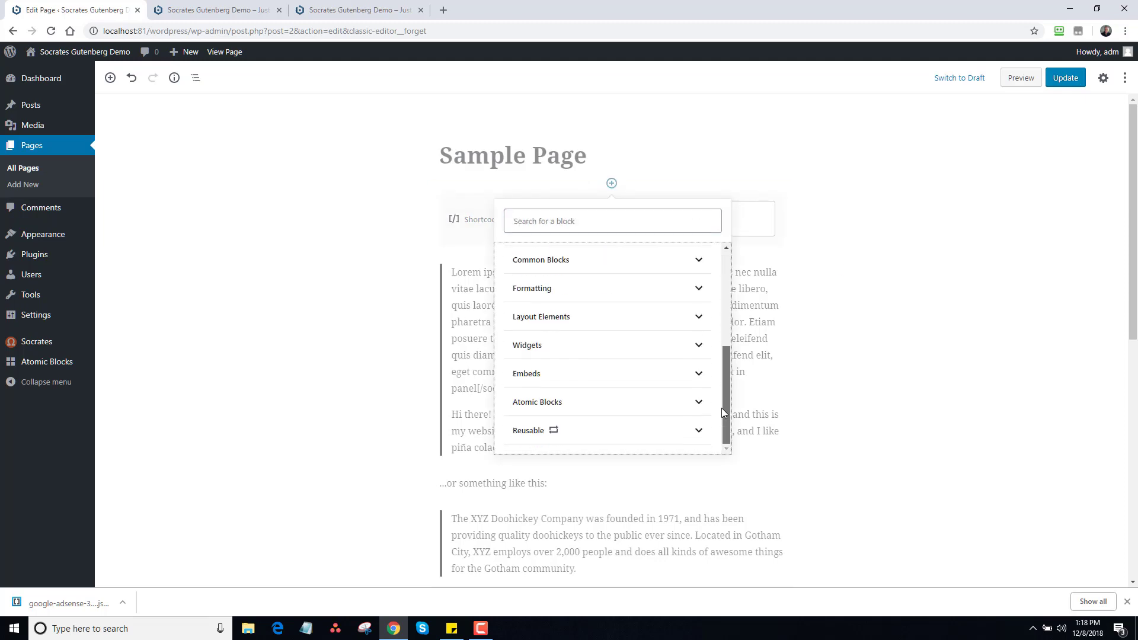
click(659, 435)
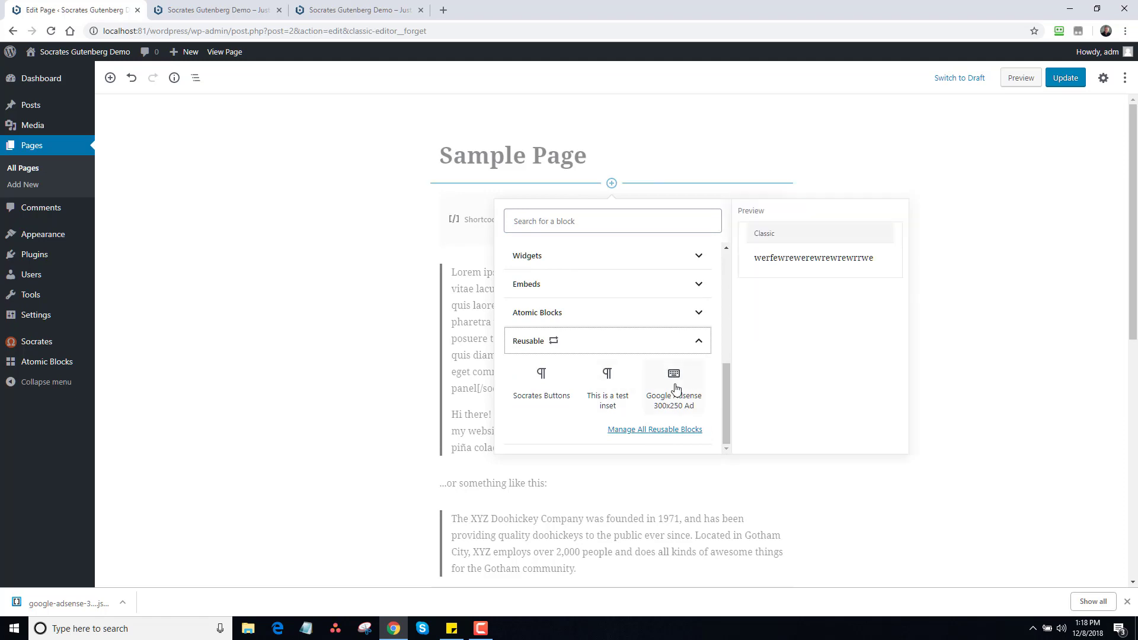
click(679, 390)
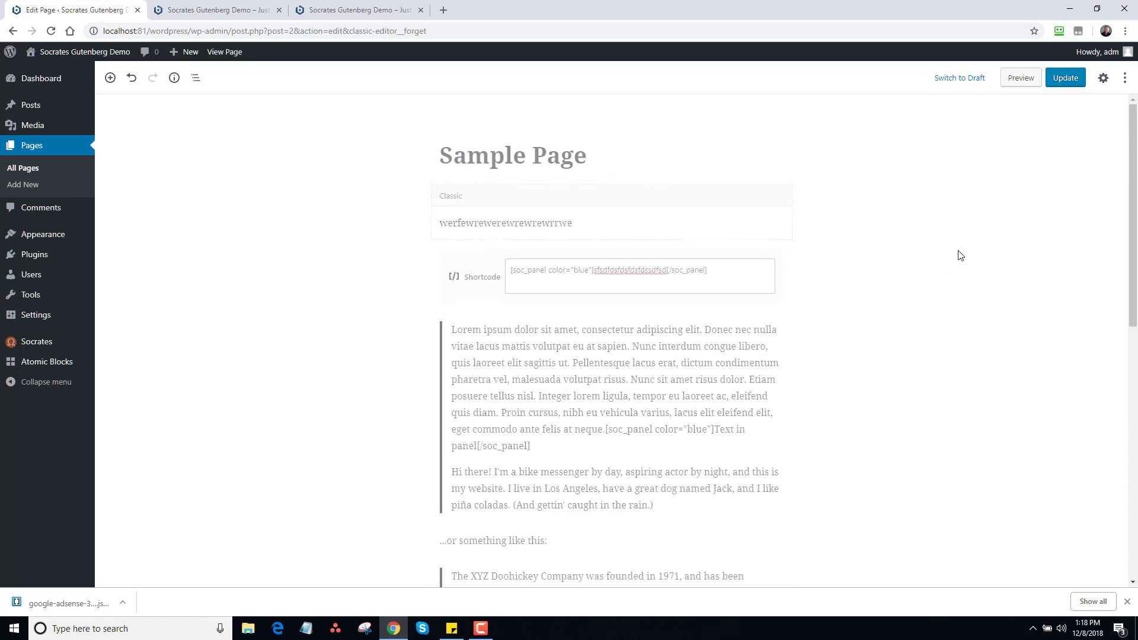